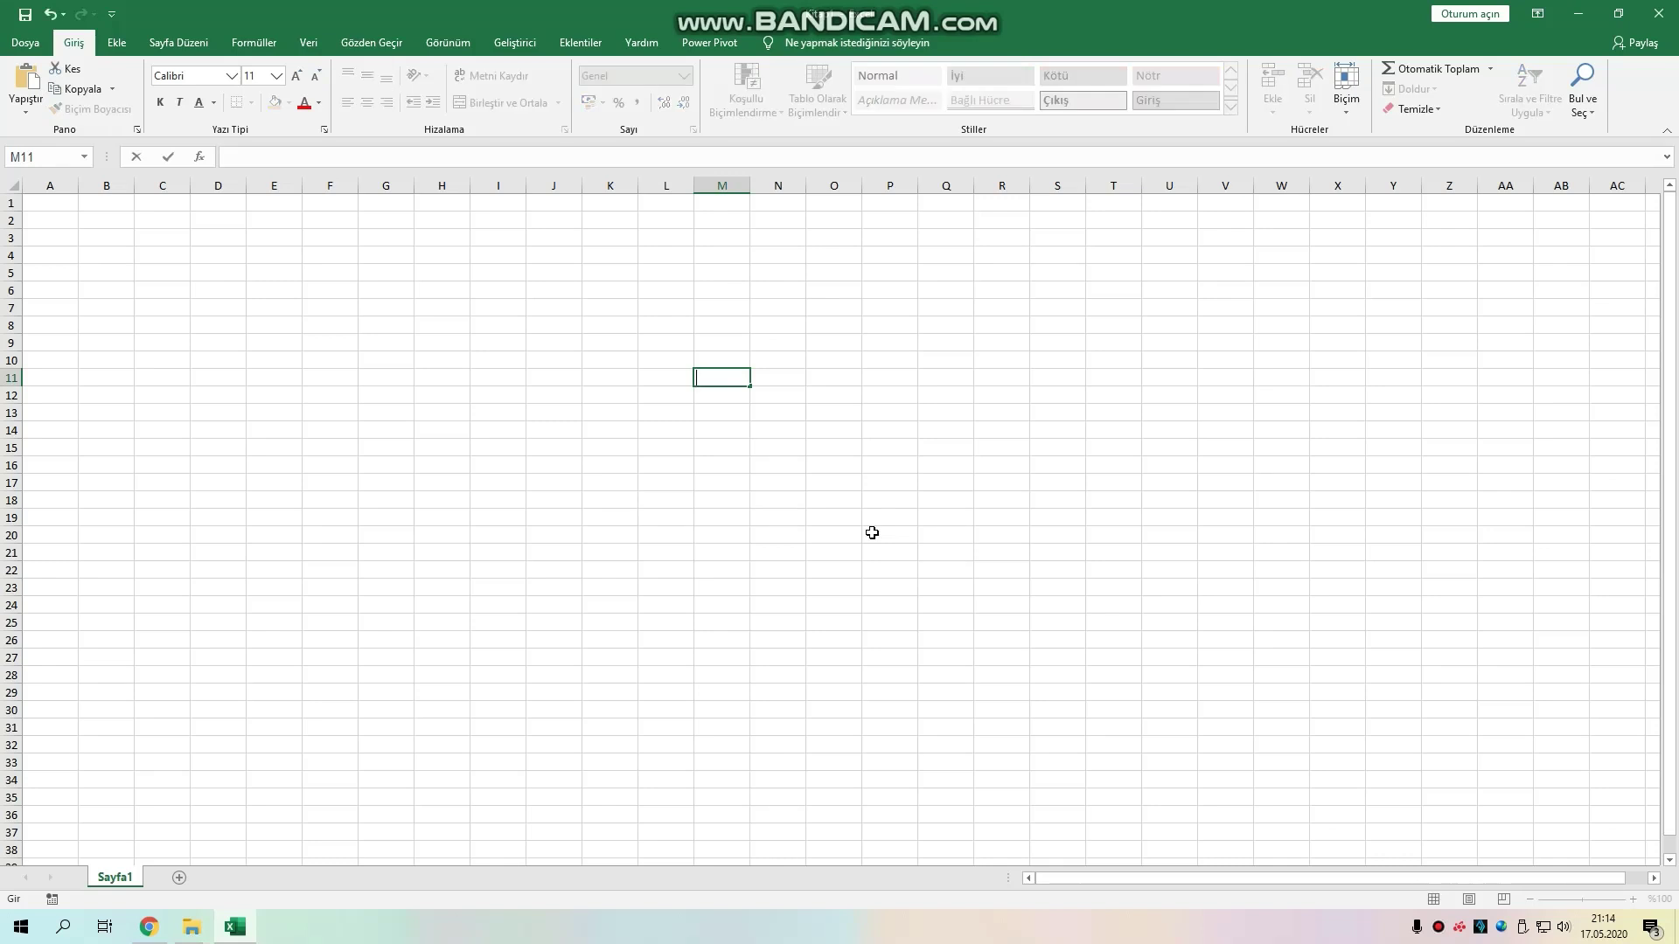
# Abandon the unfinished cell entry, select cell Q12 and open the VBA editor with Alt+F11
pyautogui.click(899, 547)
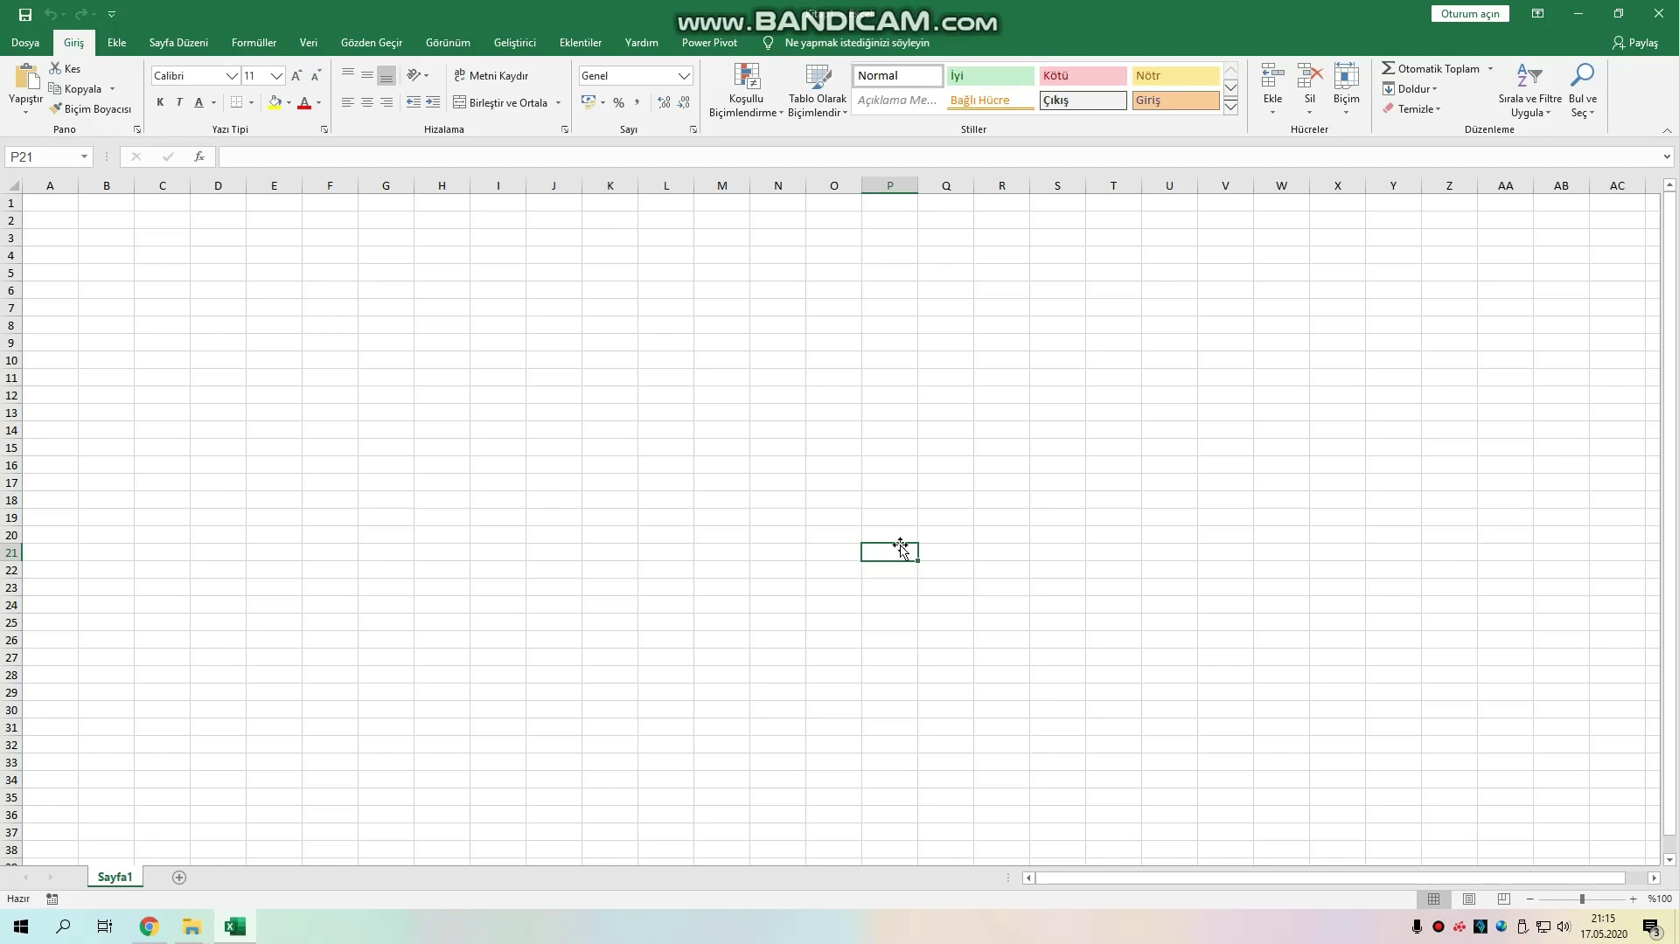
pyautogui.click(934, 391)
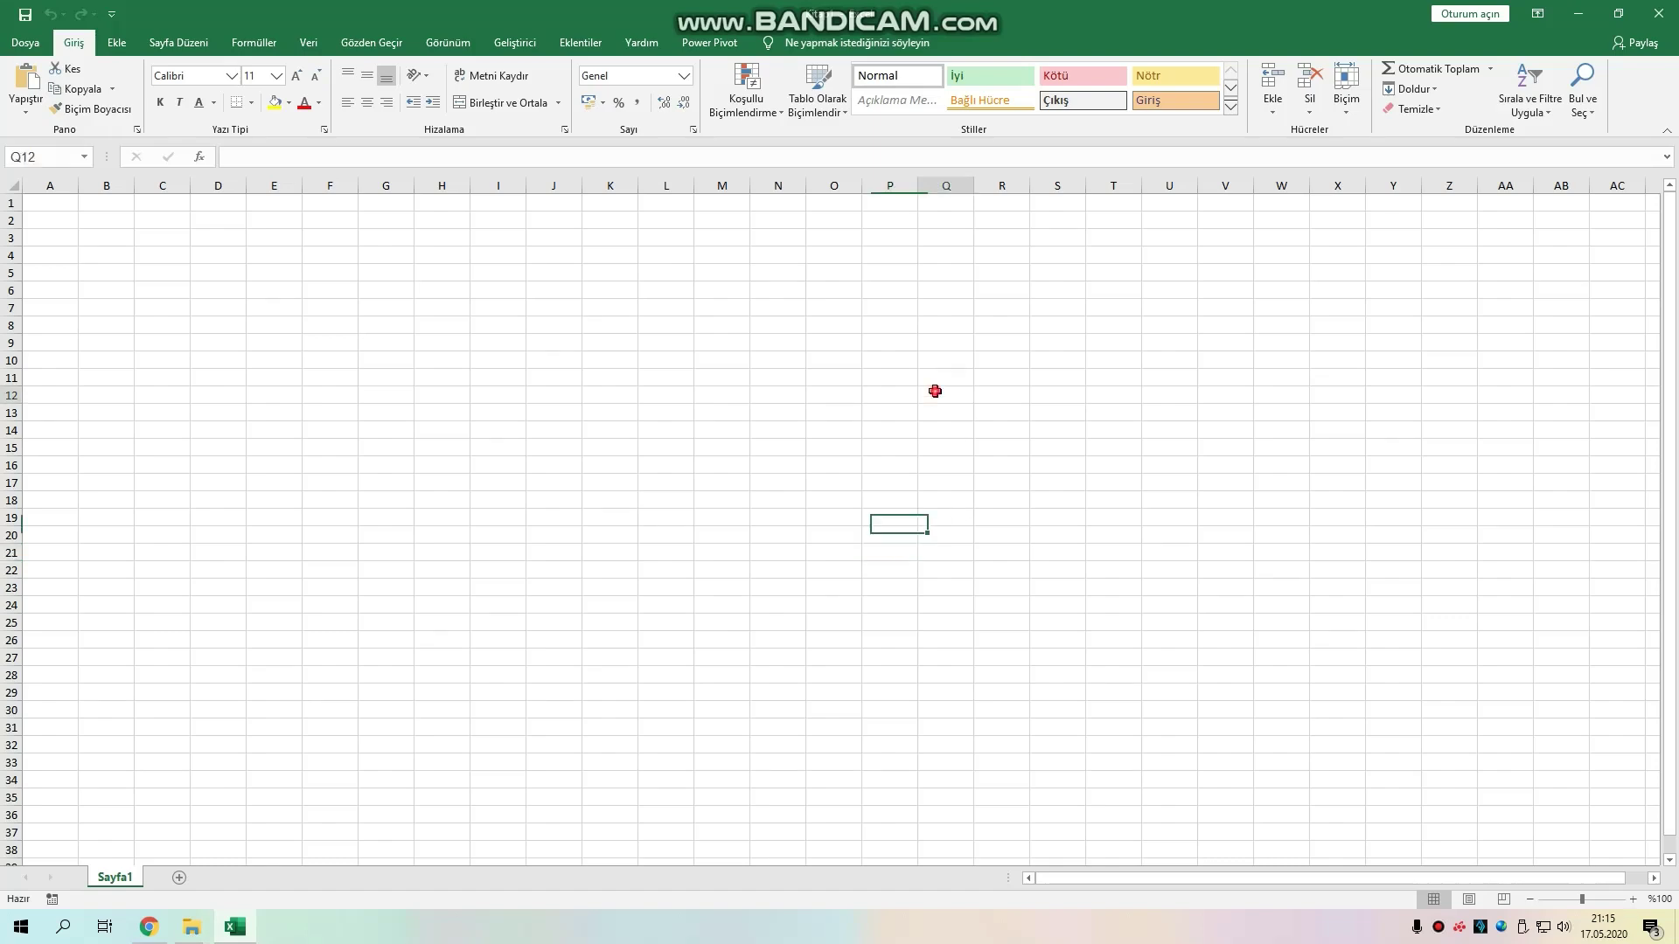
pyautogui.hotkey('alt', 'F11')
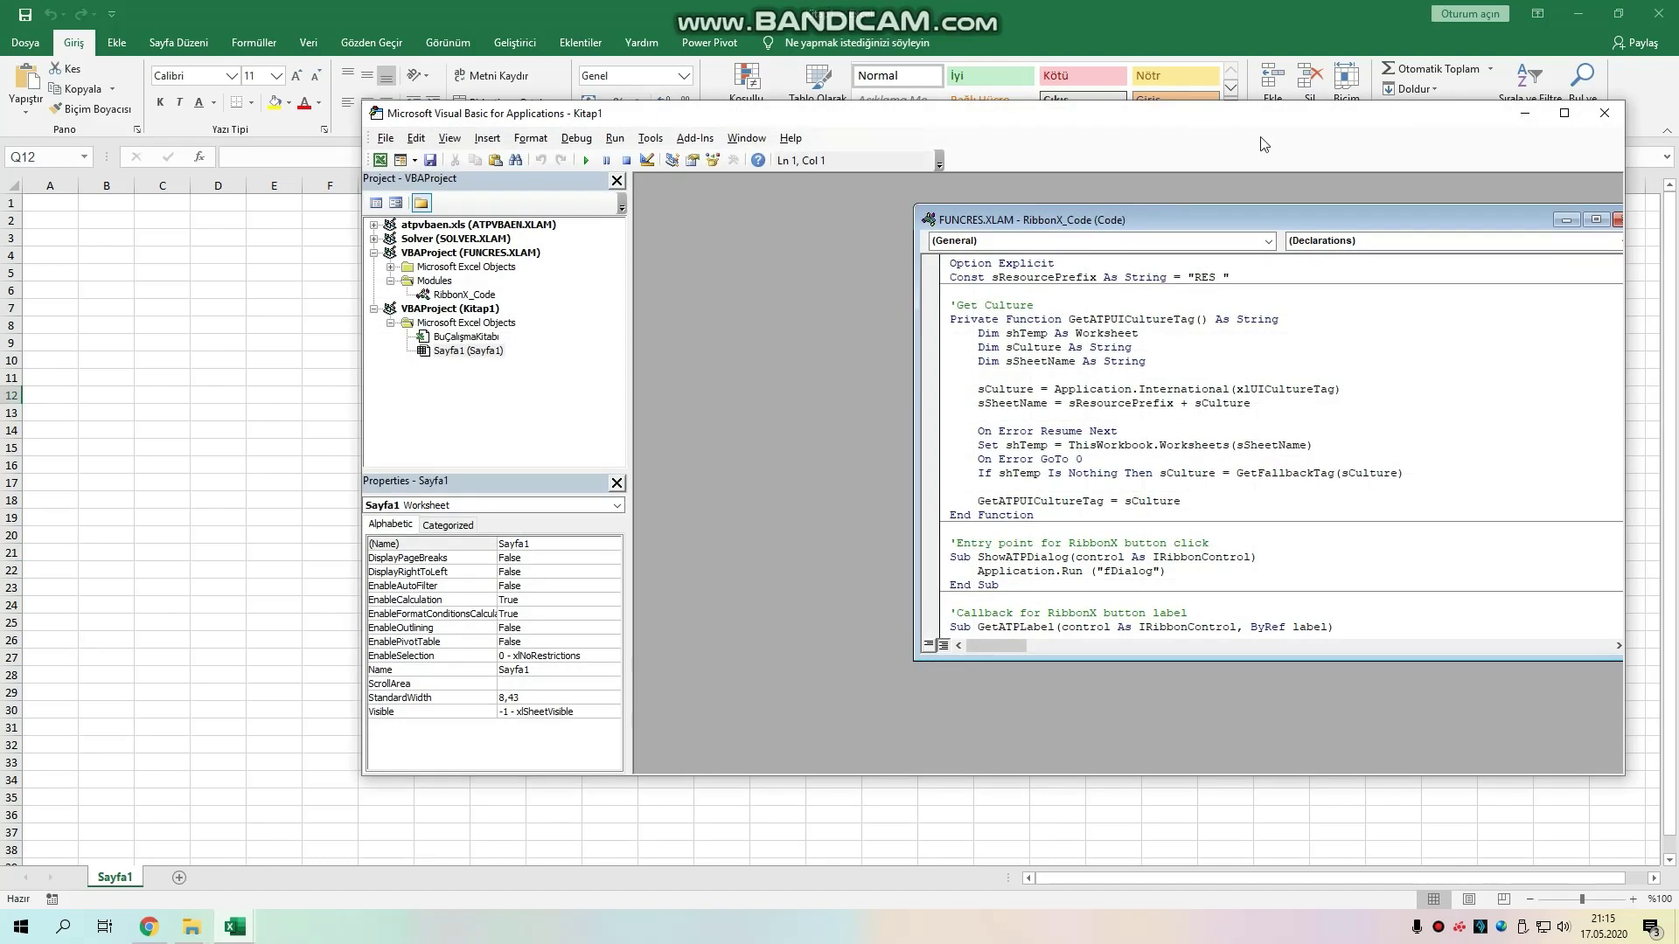
# Close the RibbonX_Code window and insert a new Module1 into the Kitap1 project
pyautogui.moveTo(1203, 228); pyautogui.dragTo(970, 231)
pyautogui.click(1392, 229)
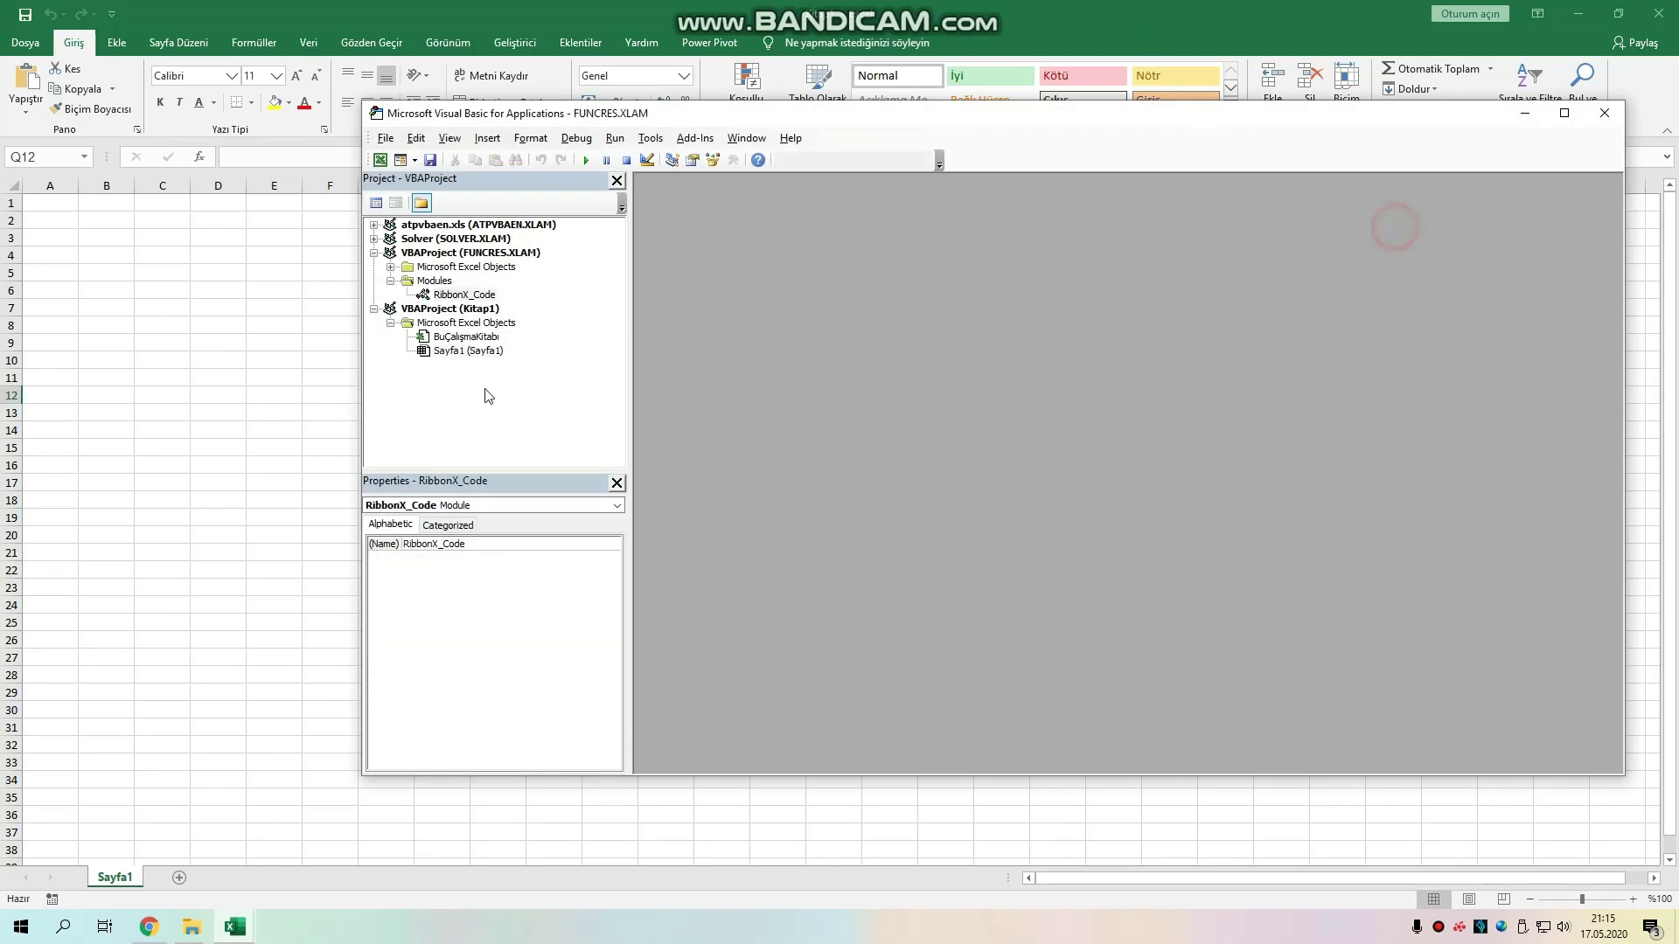
pyautogui.rightClick(459, 352)
pyautogui.click(664, 468)
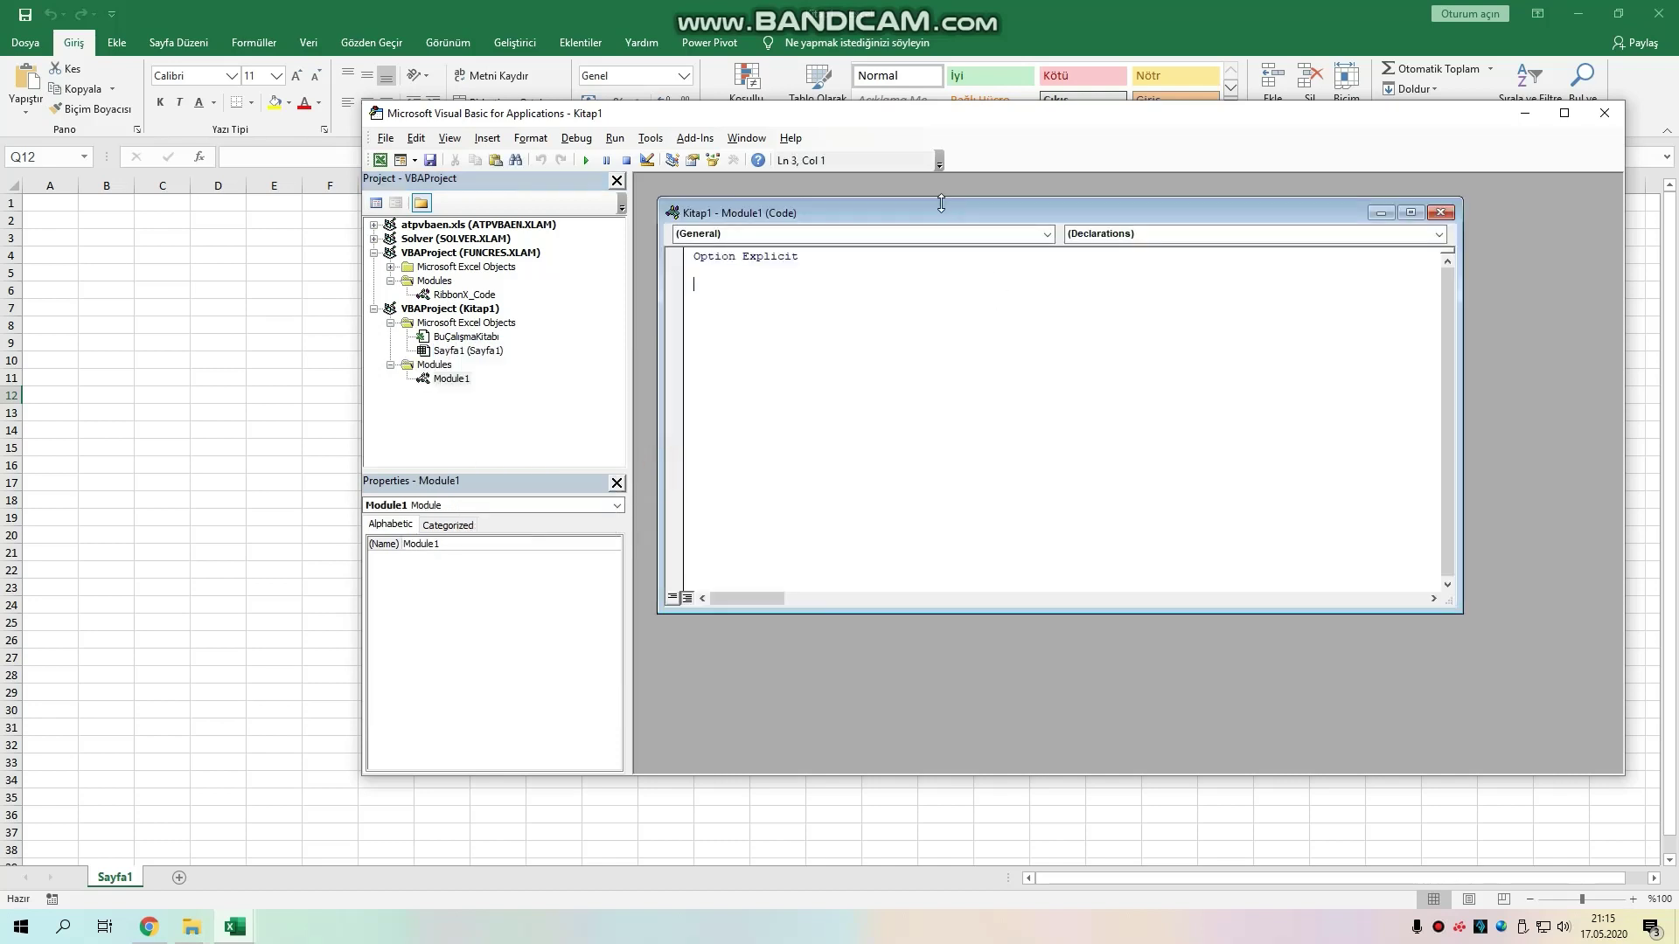
pyautogui.moveTo(937, 193); pyautogui.dragTo(906, 187)
# Declare an empty Sub ornek() procedure in Module1
pyautogui.write('su')
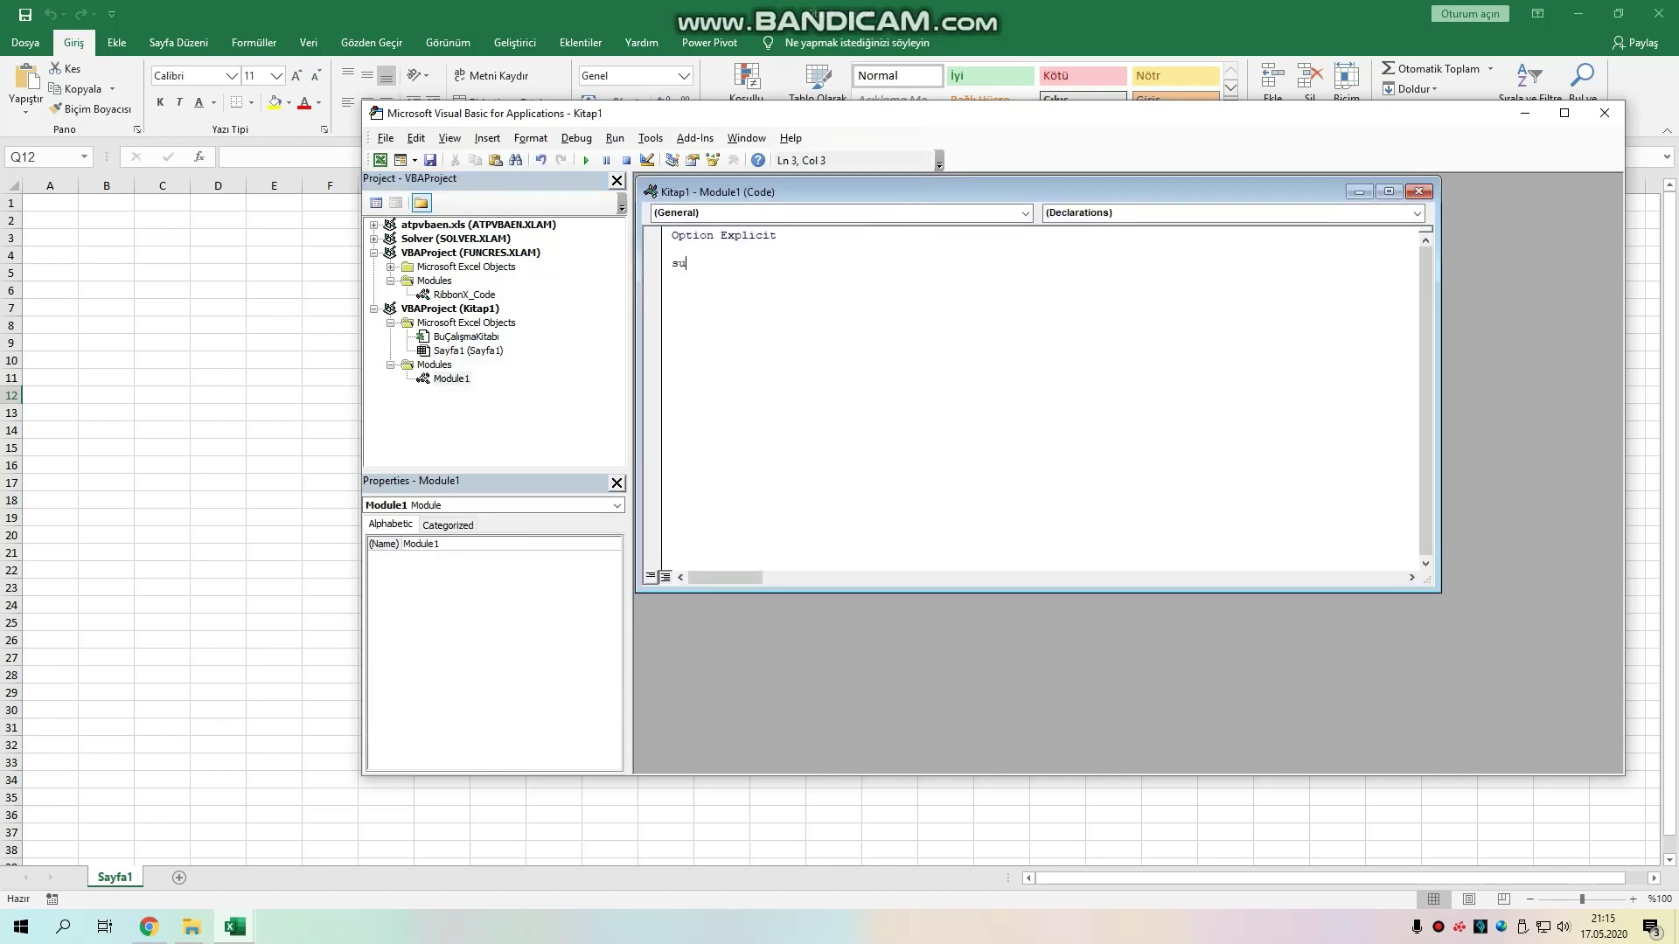
pyautogui.write('ornek()')
pyautogui.press('Return')
pyautogui.press('Return')
pyautogui.press('Return')
pyautogui.press('Return')
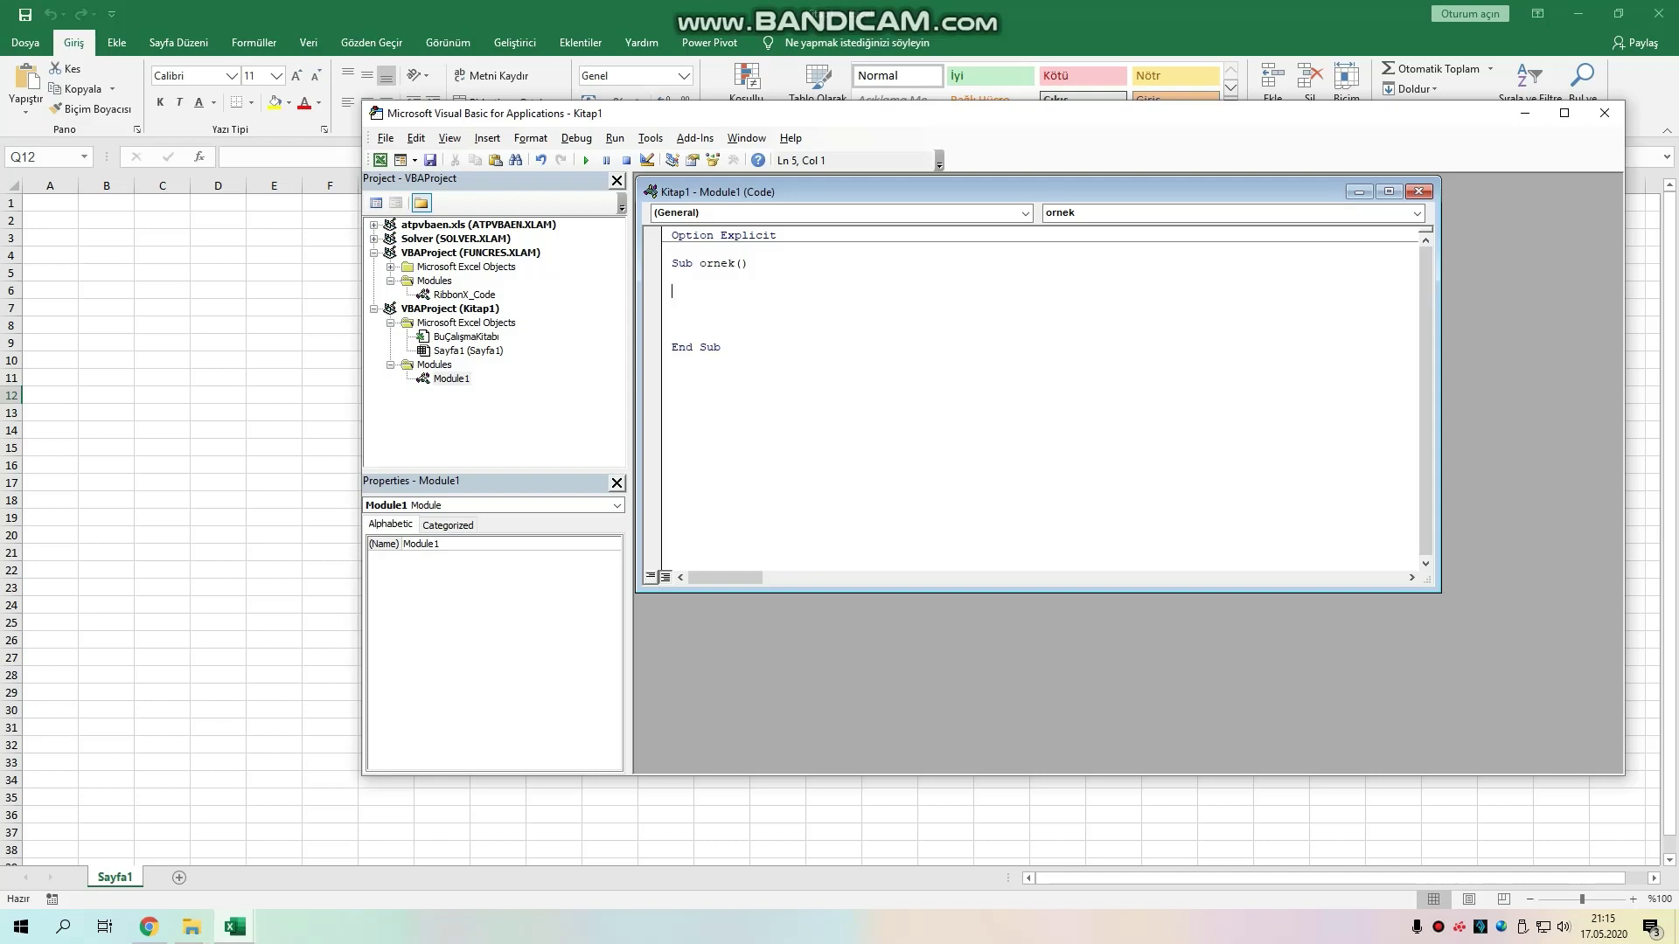
pyautogui.click(766, 266)
# Add blank lines above Sub ornek() and write the comment 'select case x'
pyautogui.press('Return')
pyautogui.press('Return')
pyautogui.press('Up')
pyautogui.press('Up')
pyautogui.press('Return')
pyautogui.press('Return')
pyautogui.press('Return')
pyautogui.write('select cas')
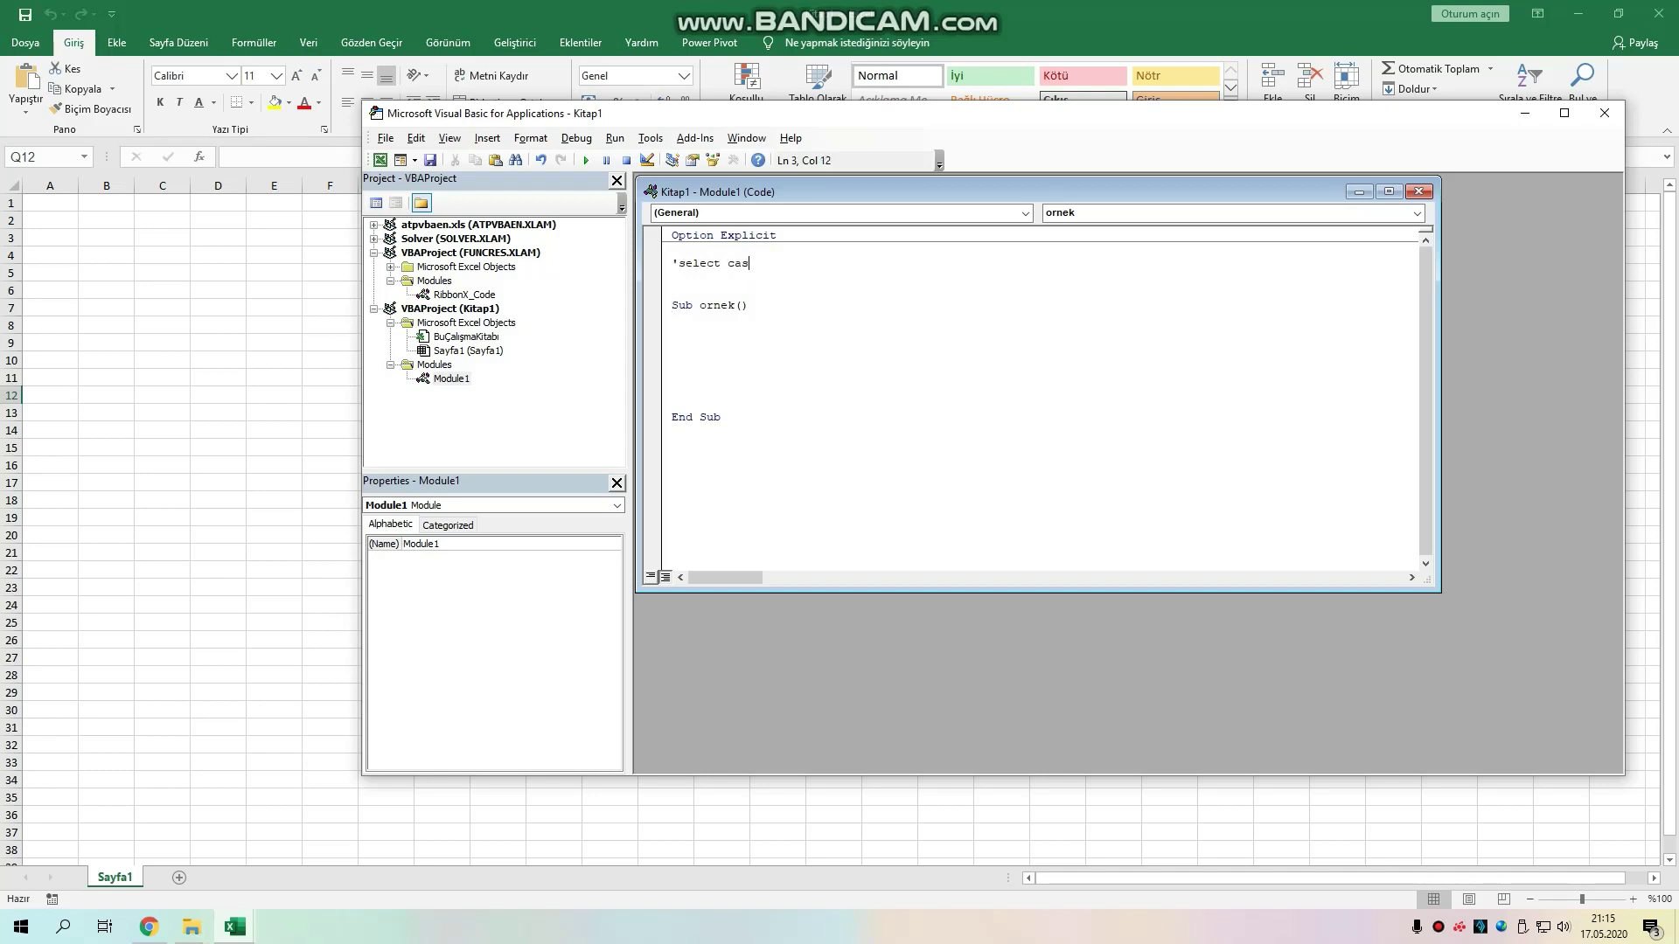
pyautogui.write('e ')
pyautogui.write('x')
pyautogui.press('Return')
# Add the comments 'case koşul eylem', '......' and 'end select' below it
pyautogui.write('ca')
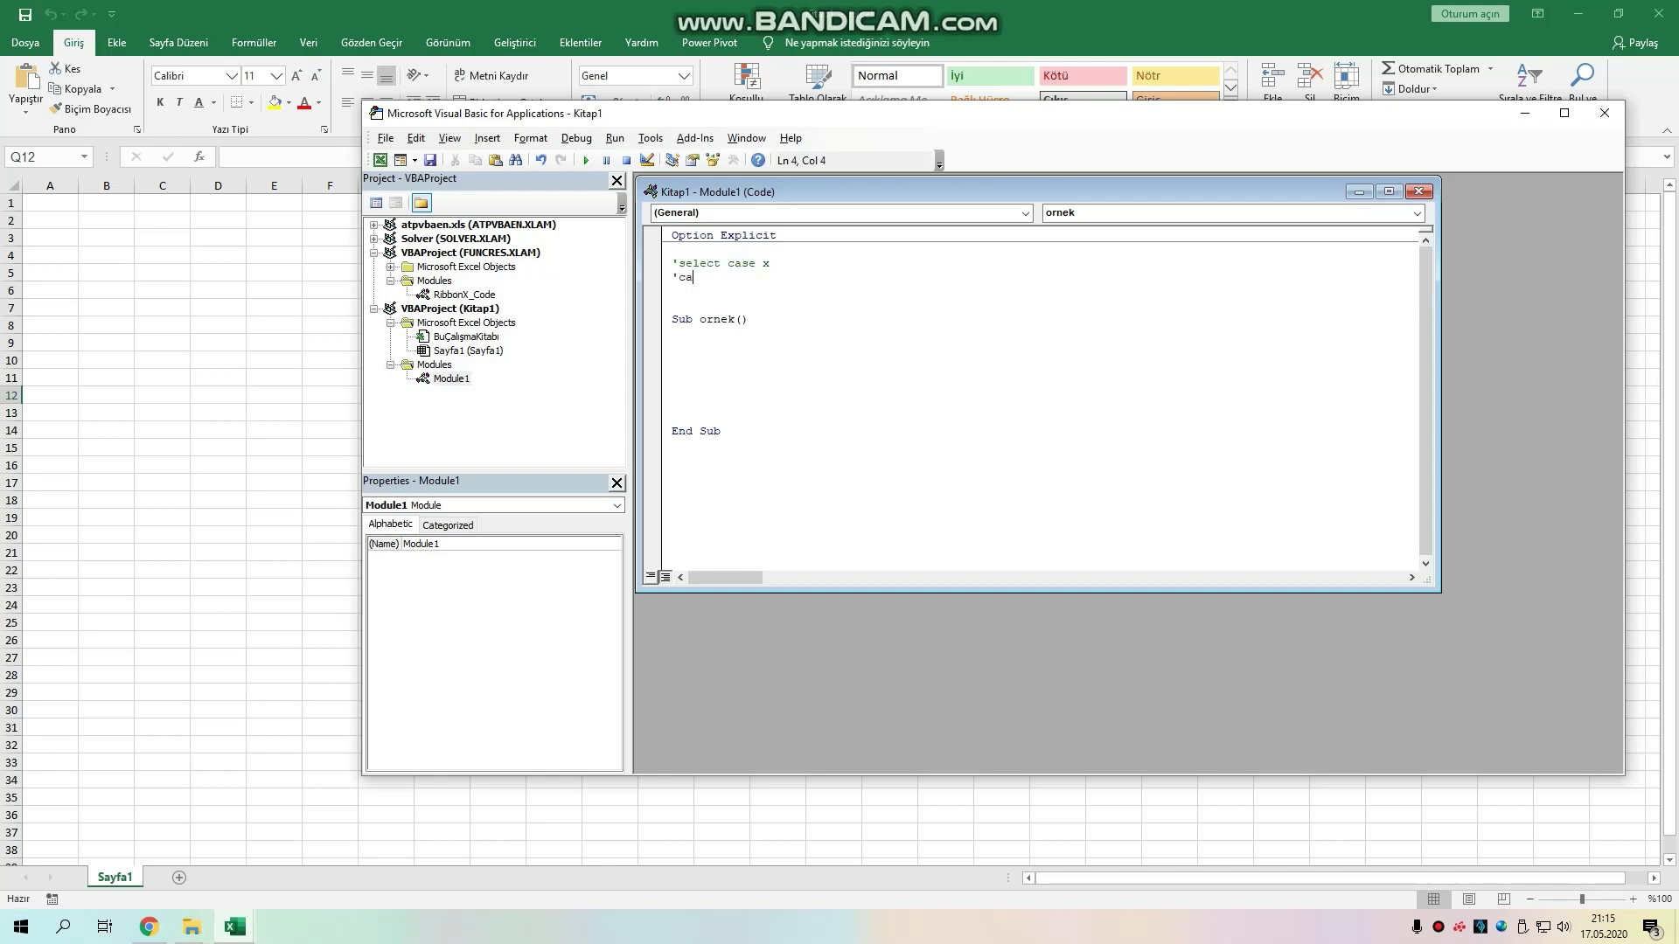
pyautogui.write('se')
pyautogui.write(' koşul ')
pyautogui.write('eylem')
pyautogui.press('Return')
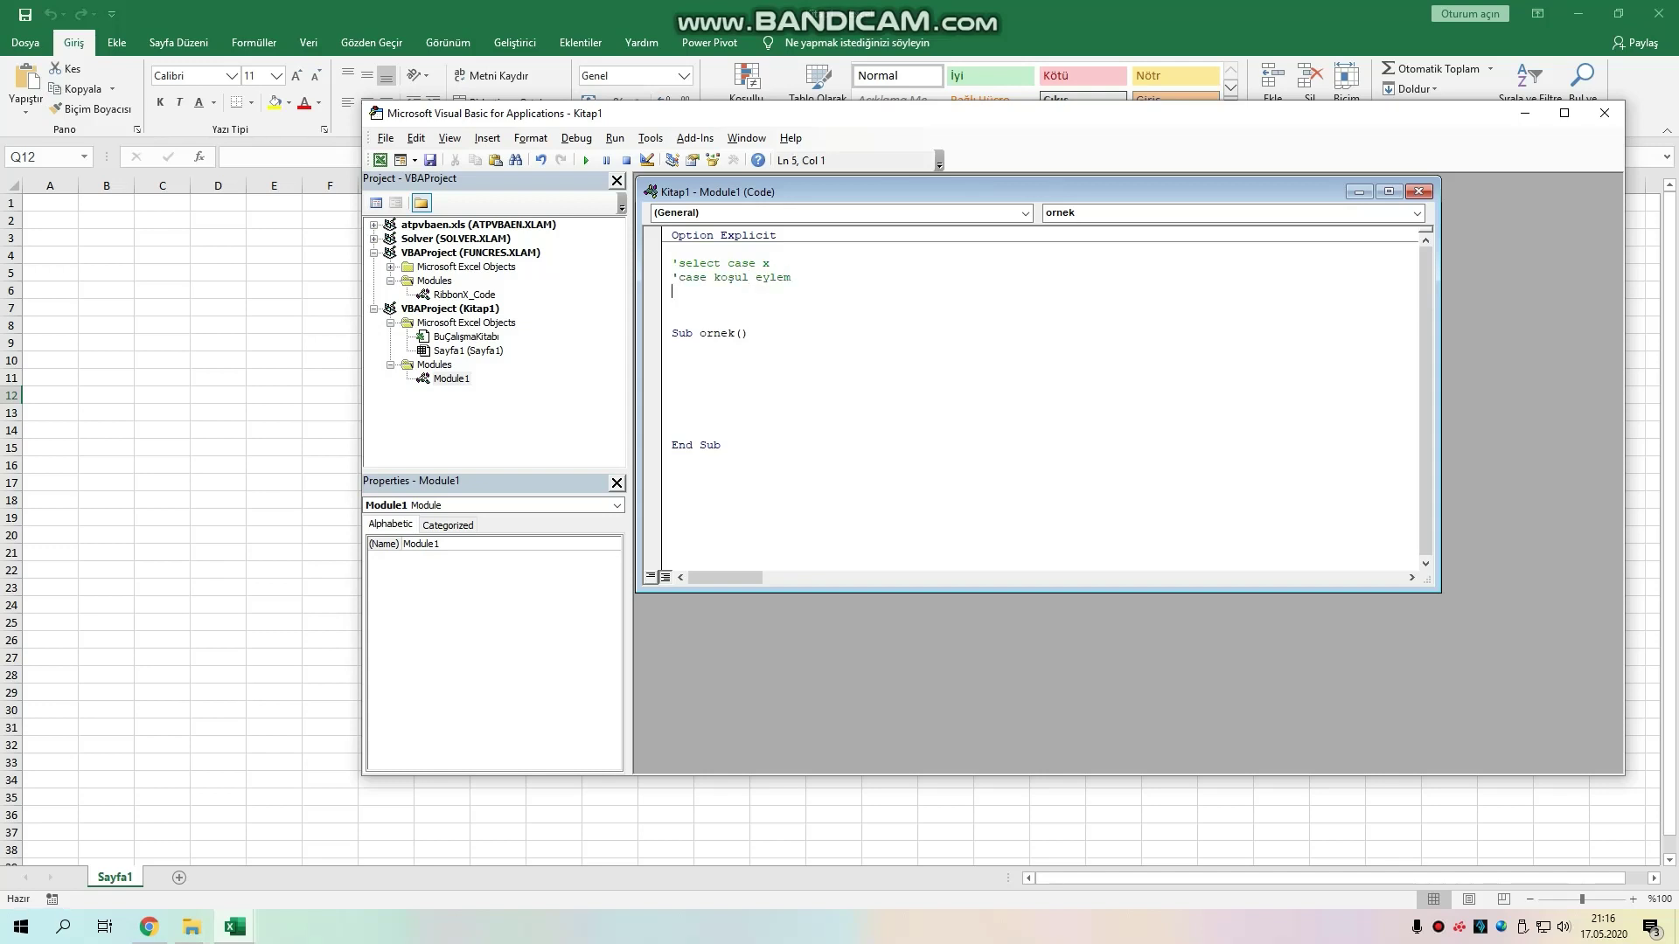
pyautogui.write("'......")
pyautogui.press('Return')
pyautogui.press('Return')
pyautogui.write('end select')
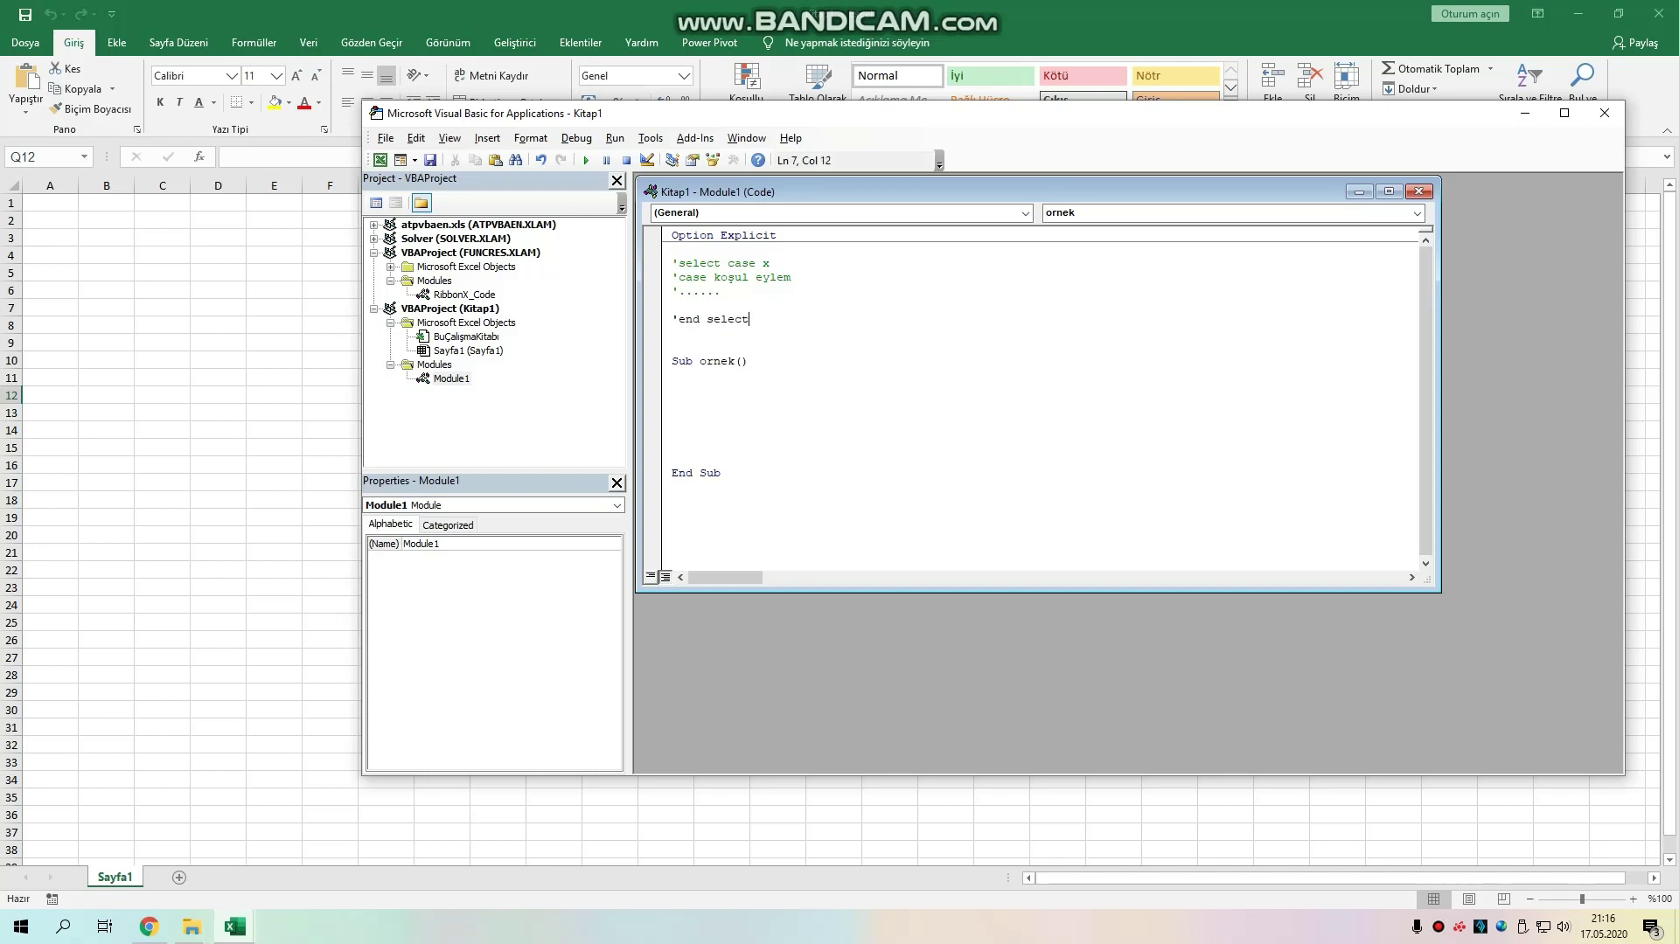
pyautogui.press('Return')
# Remove the extra blank lines and declare Dim x As Integer inside ornek
pyautogui.click(685, 361)
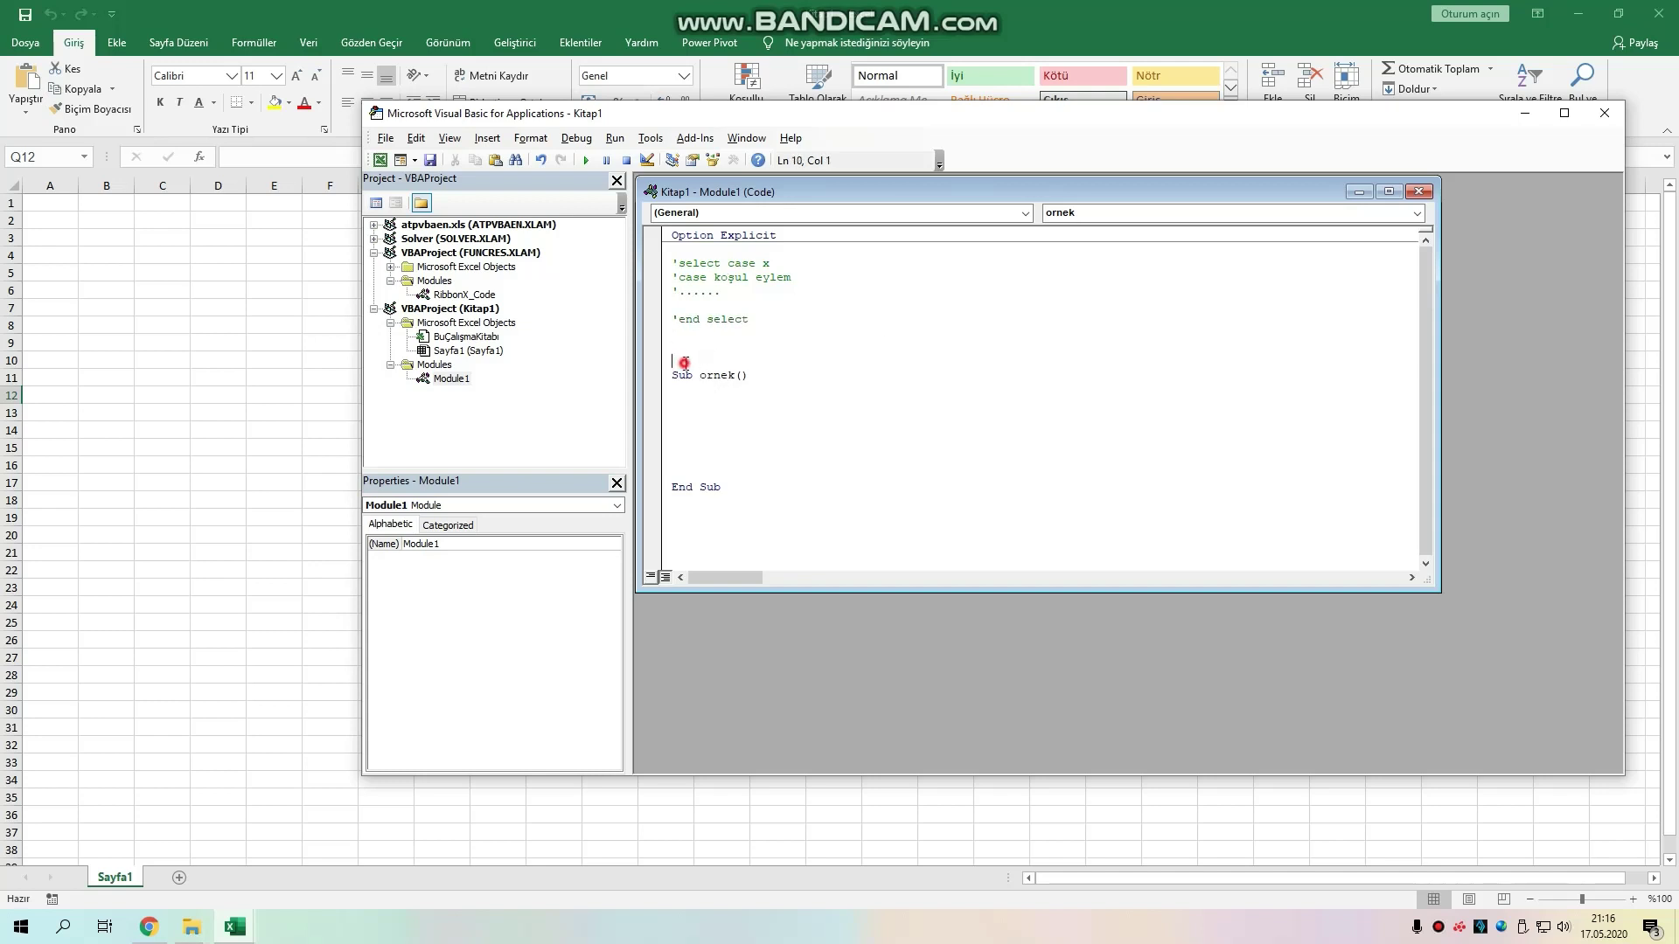
pyautogui.press('BackSpace')
pyautogui.press('BackSpace')
pyautogui.click(700, 368)
pyautogui.write('dim')
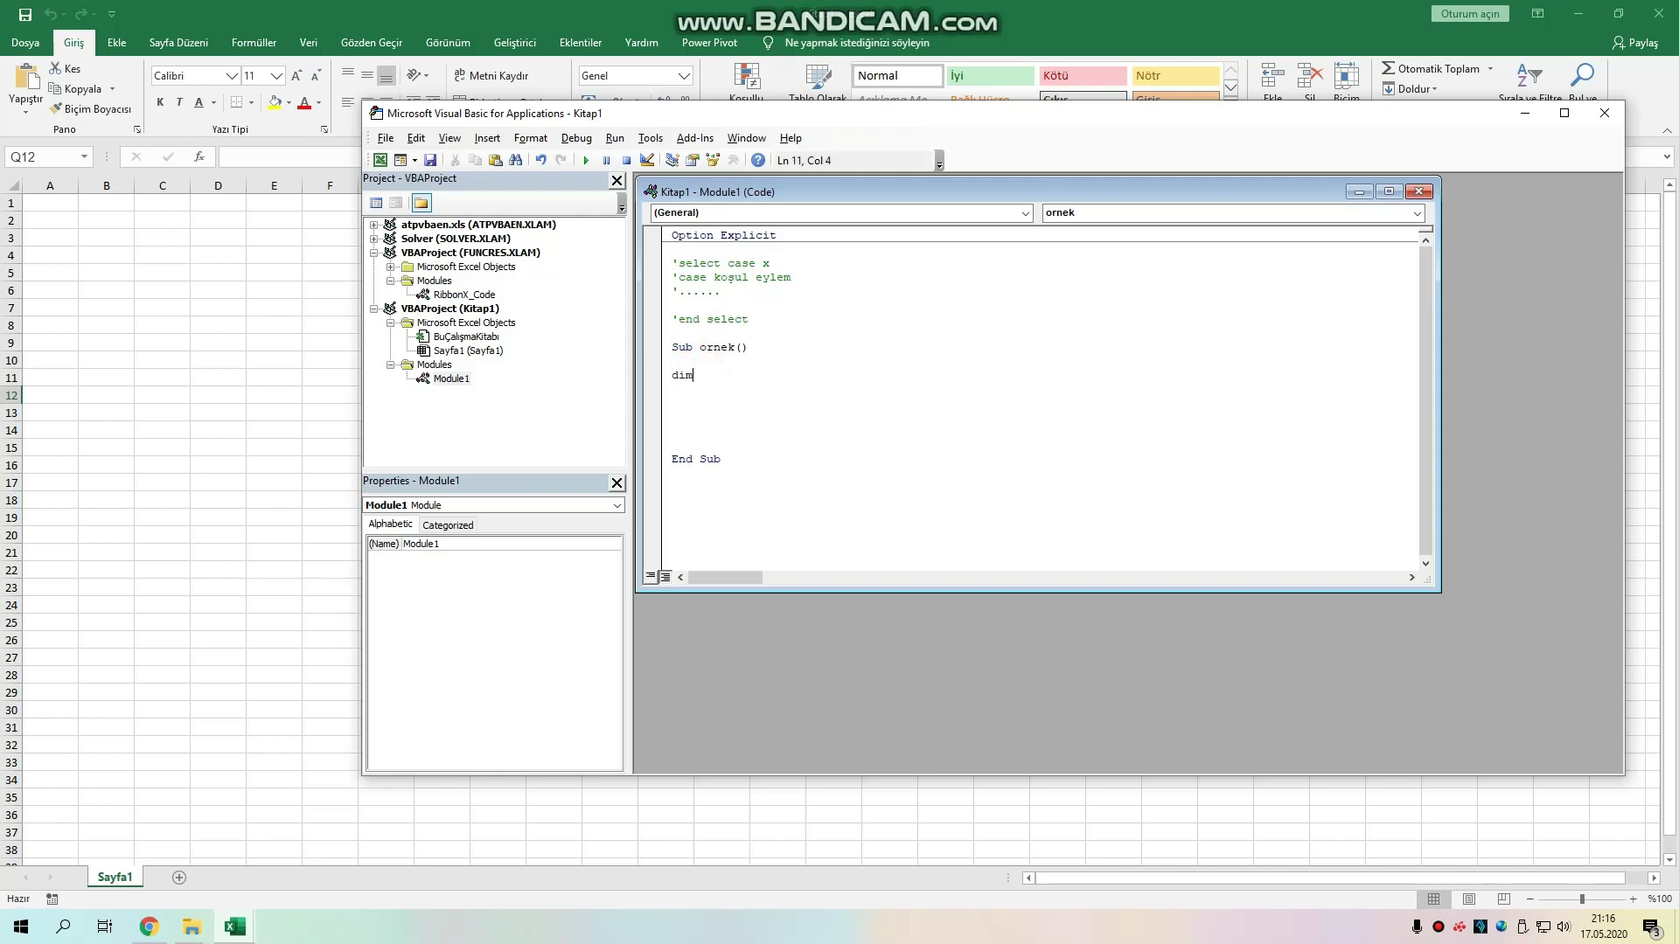
pyautogui.write(' xas')
pyautogui.write(' in')
pyautogui.press('Tab')
pyautogui.press('Return')
pyautogui.press('Return')
# Assign x = InputBox("Lütfen Haftanın Bir Gününü Sayı Olarak Giriniz")
pyautogui.write('x=i')
pyautogui.write('n')
pyautogui.write('putbox')
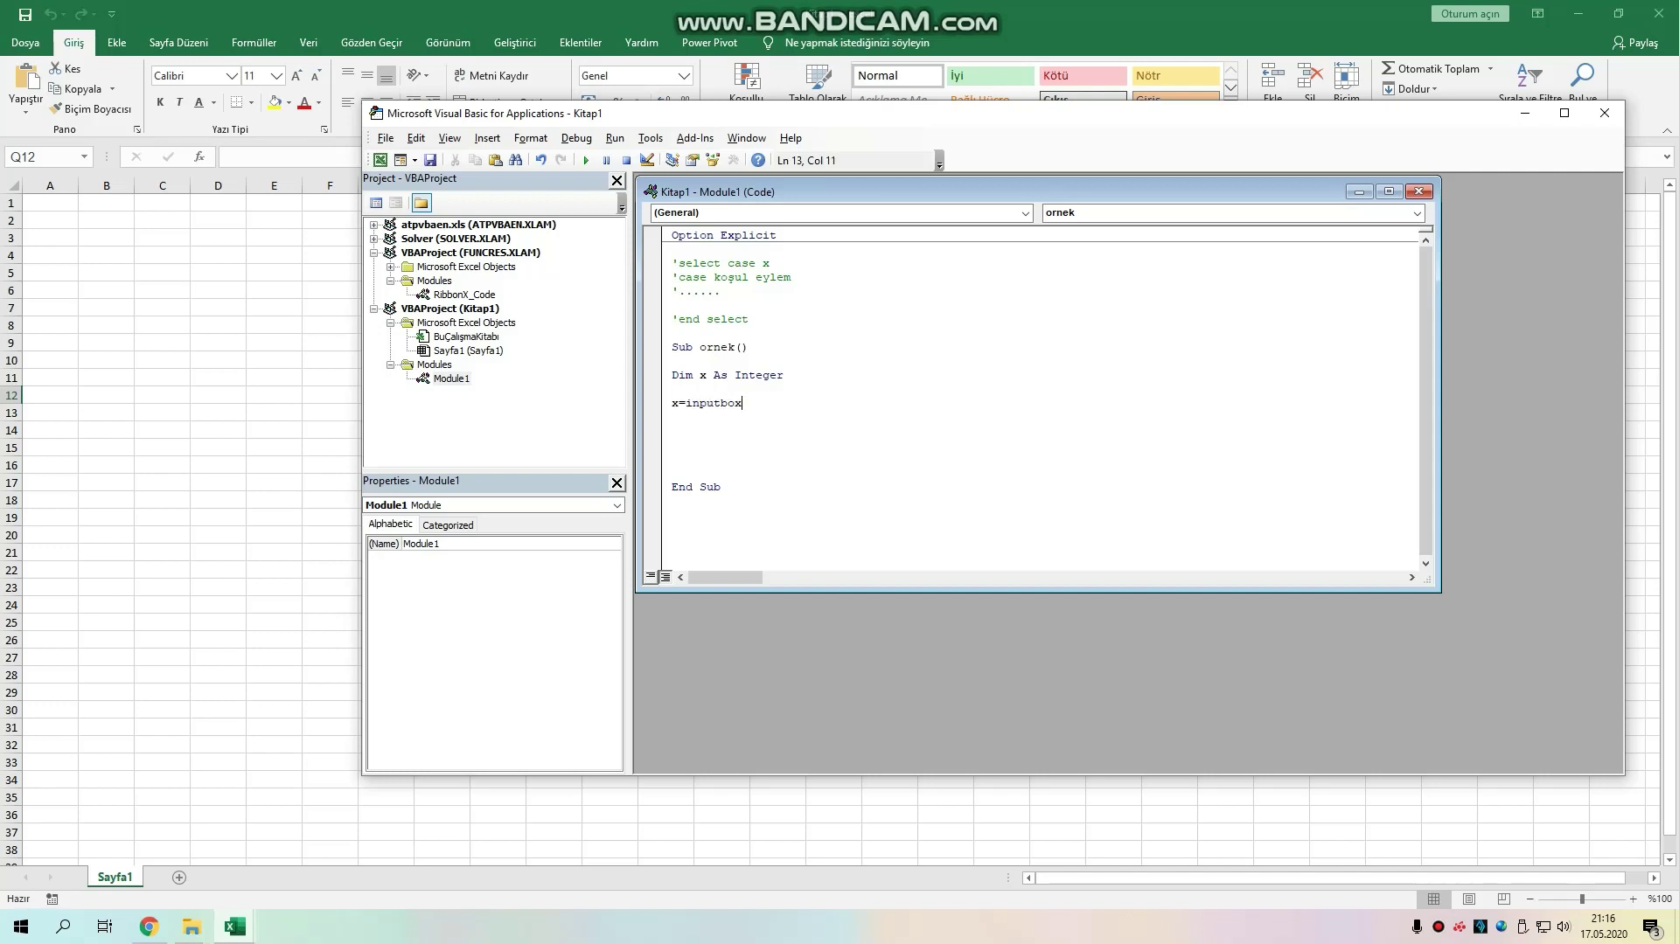
pyautogui.write('("')
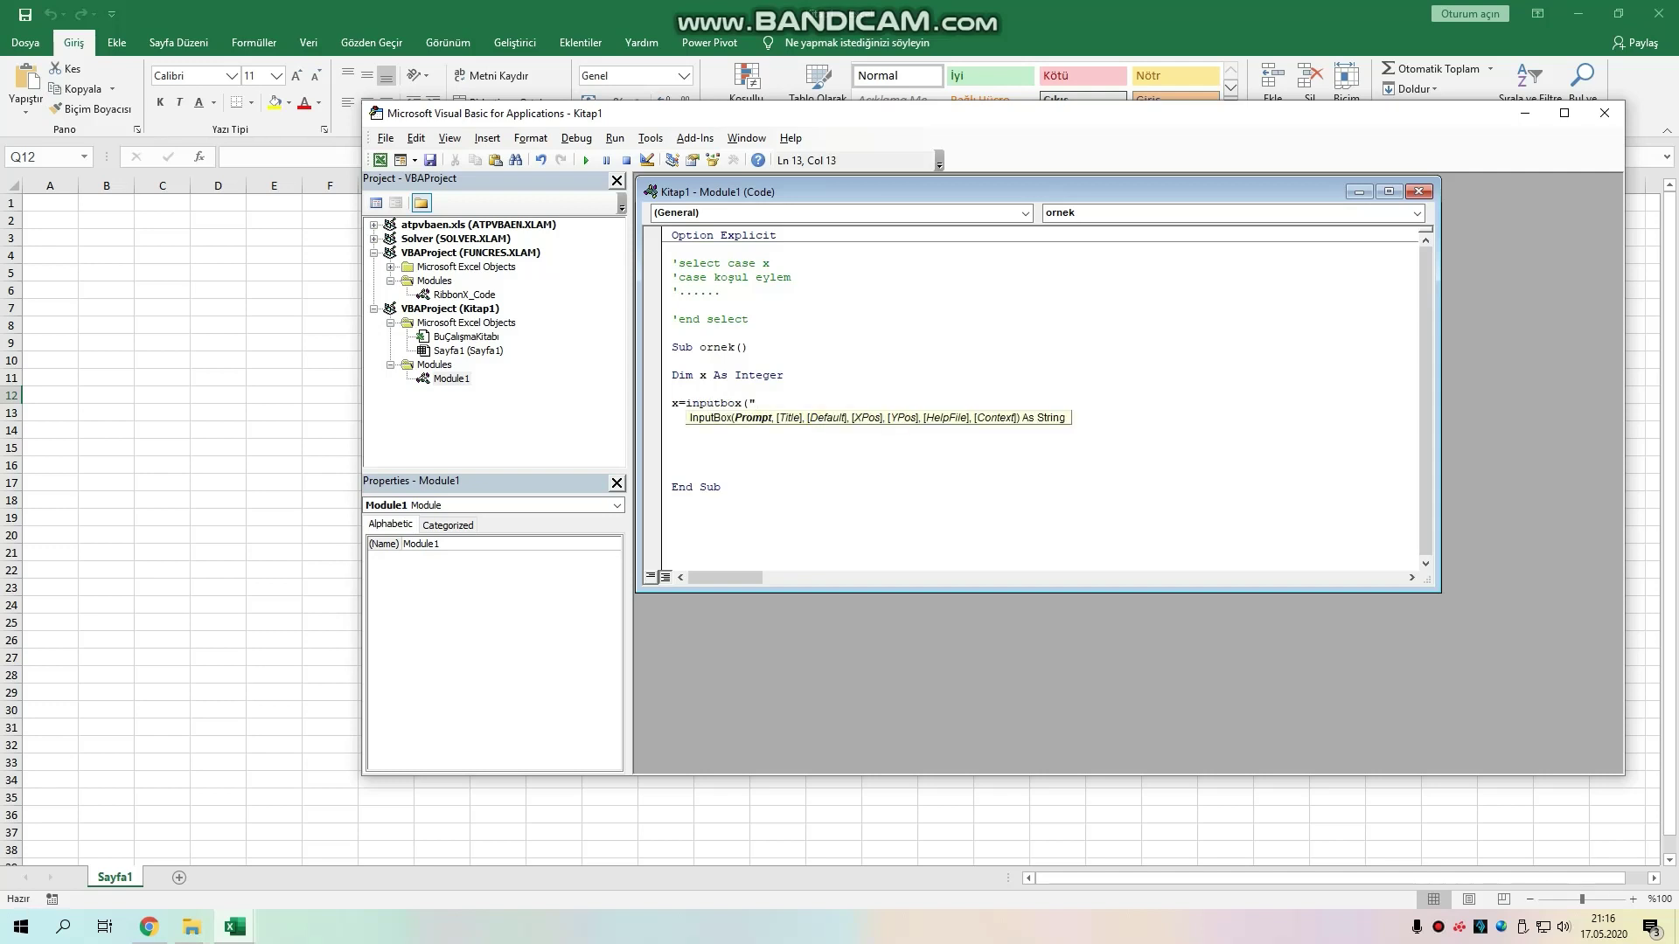
pyautogui.write('Lütfen ')
pyautogui.write('Haftanın ')
pyautogui.write('Bir ')
pyautogui.write('Günü')
pyautogui.press('BackSpace')
pyautogui.press('BackSpace')
pyautogui.press('BackSpace')
pyautogui.write('ünün')
pyautogui.write('ü Sayı')
pyautogui.write('OlarakGir')
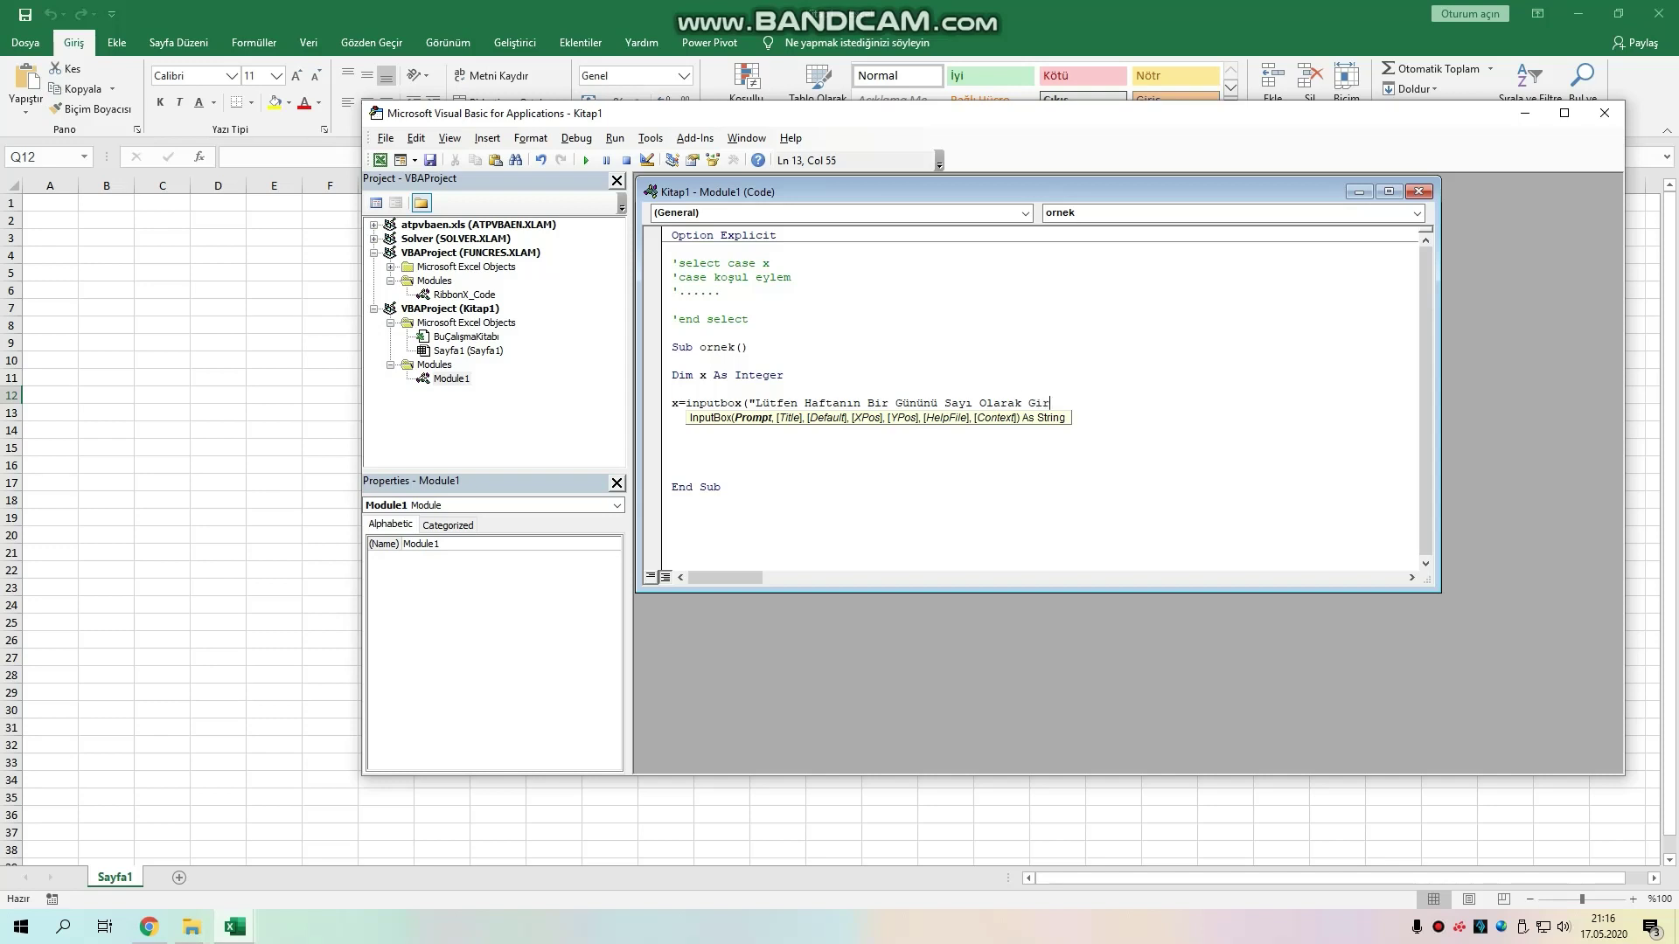
pyautogui.write('iniz')
pyautogui.press('BackSpace')
pyautogui.press('BackSpace')
pyautogui.press('BackSpace')
pyautogui.write('niz"')
pyautogui.write(')')
pyautogui.press('Return')
pyautogui.press('Return')
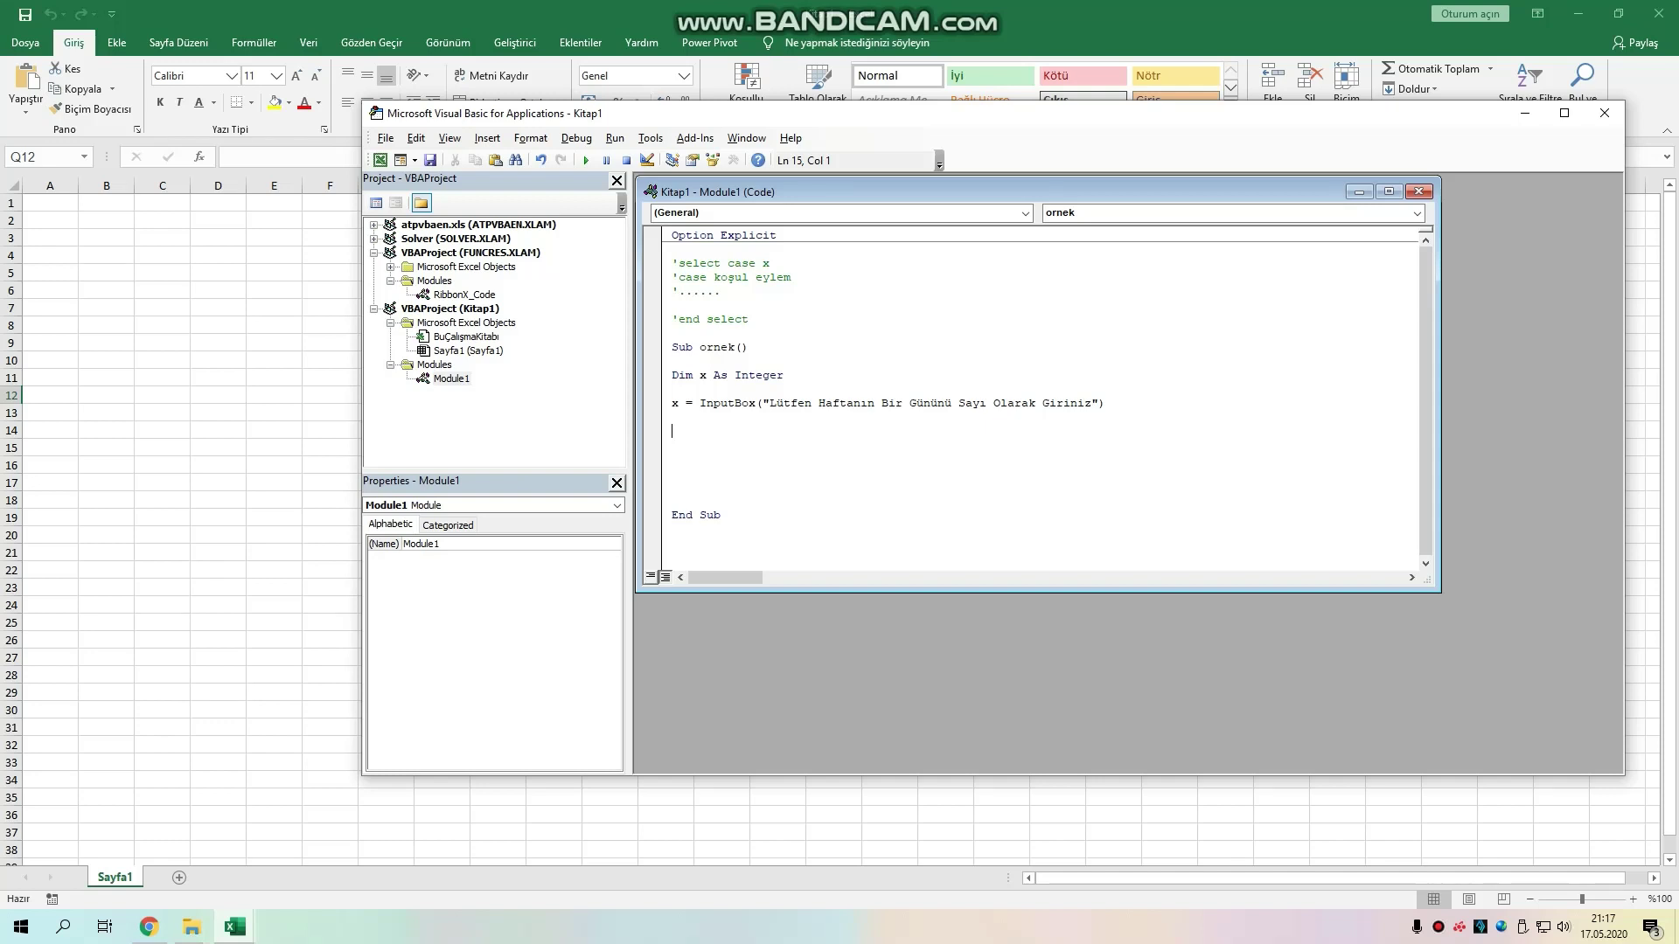
# Open a Select Case x block and begin the first Case line
pyautogui.write('sele')
pyautogui.write('ct case ')
pyautogui.write('x')
pyautogui.press('Return')
pyautogui.press('Return')
pyautogui.write('cas')
pyautogui.write('e')
# Complete the first line as Case 1: MsgBox ("Pazartesi") and select it
pyautogui.write('msg')
pyautogui.write('box(')
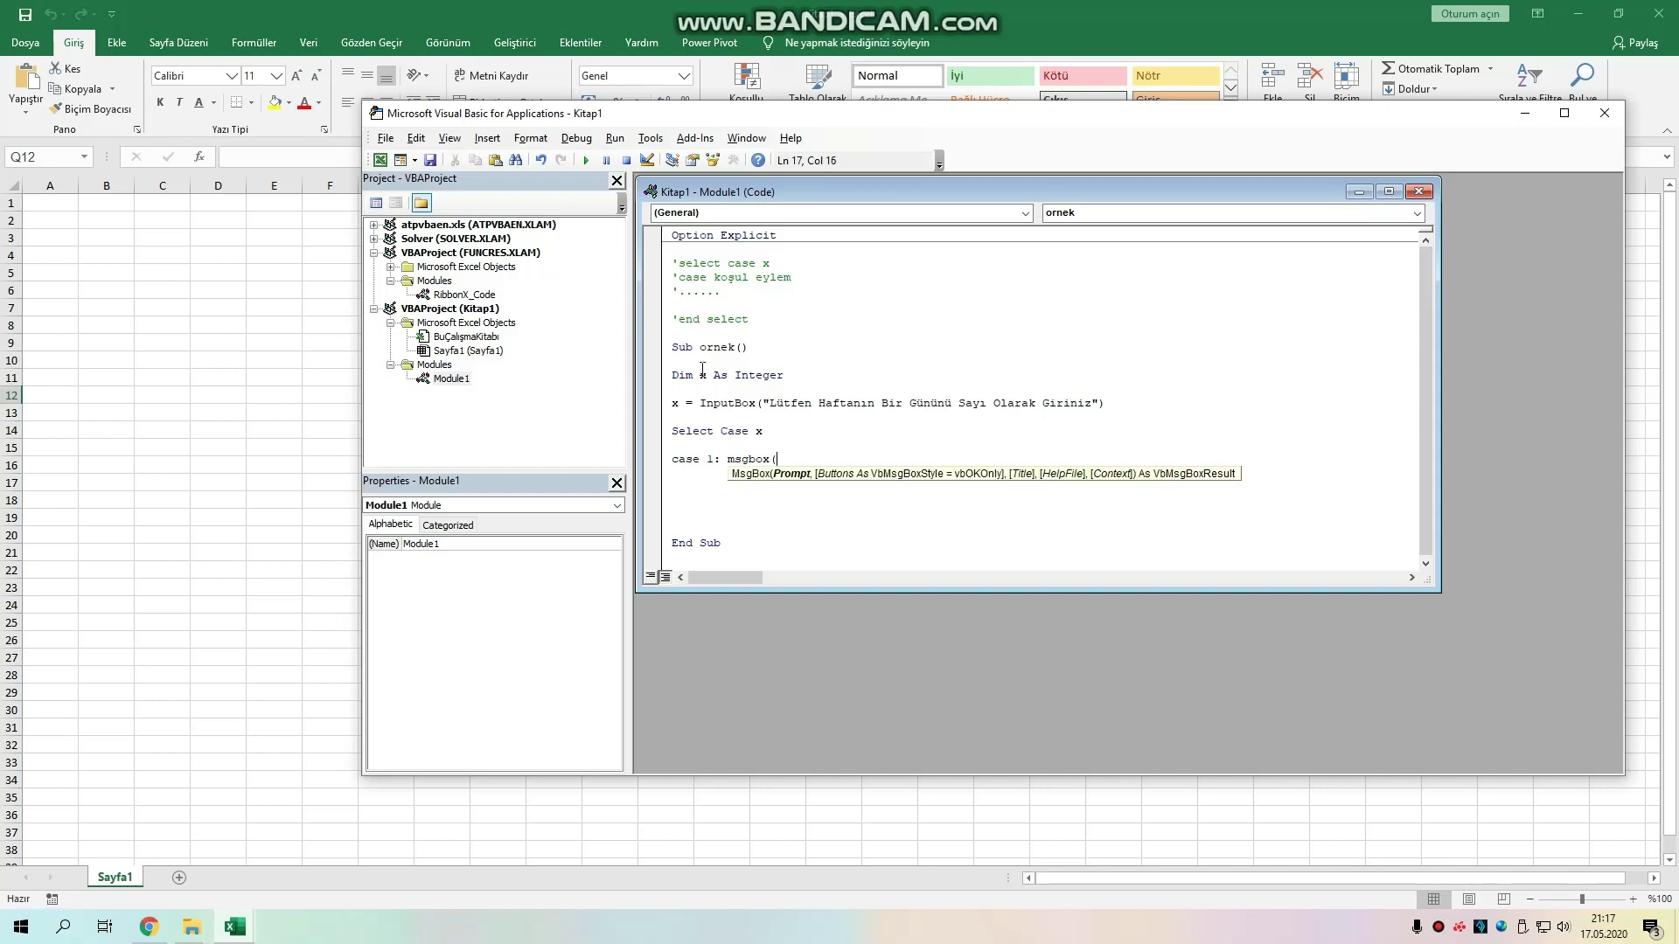
pyautogui.write('Paza')
pyautogui.write('rtesi")')
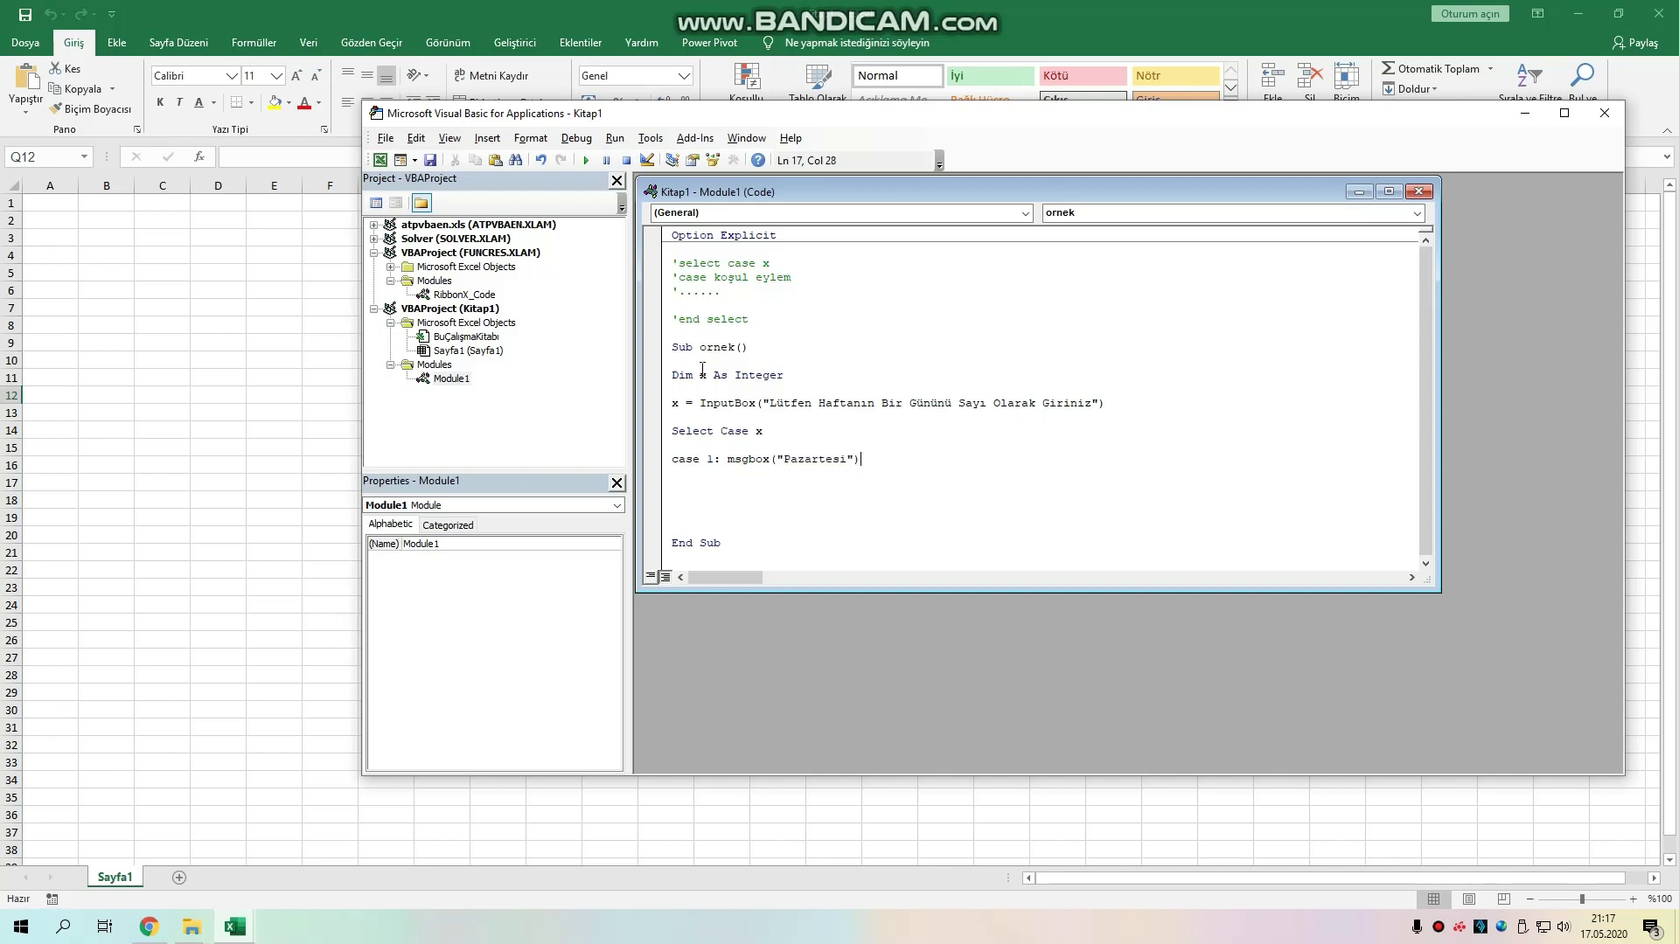
pyautogui.press('Return')
pyautogui.moveTo(673, 473); pyautogui.dragTo(672, 459)
pyautogui.hotkey('ctrl', 'c')
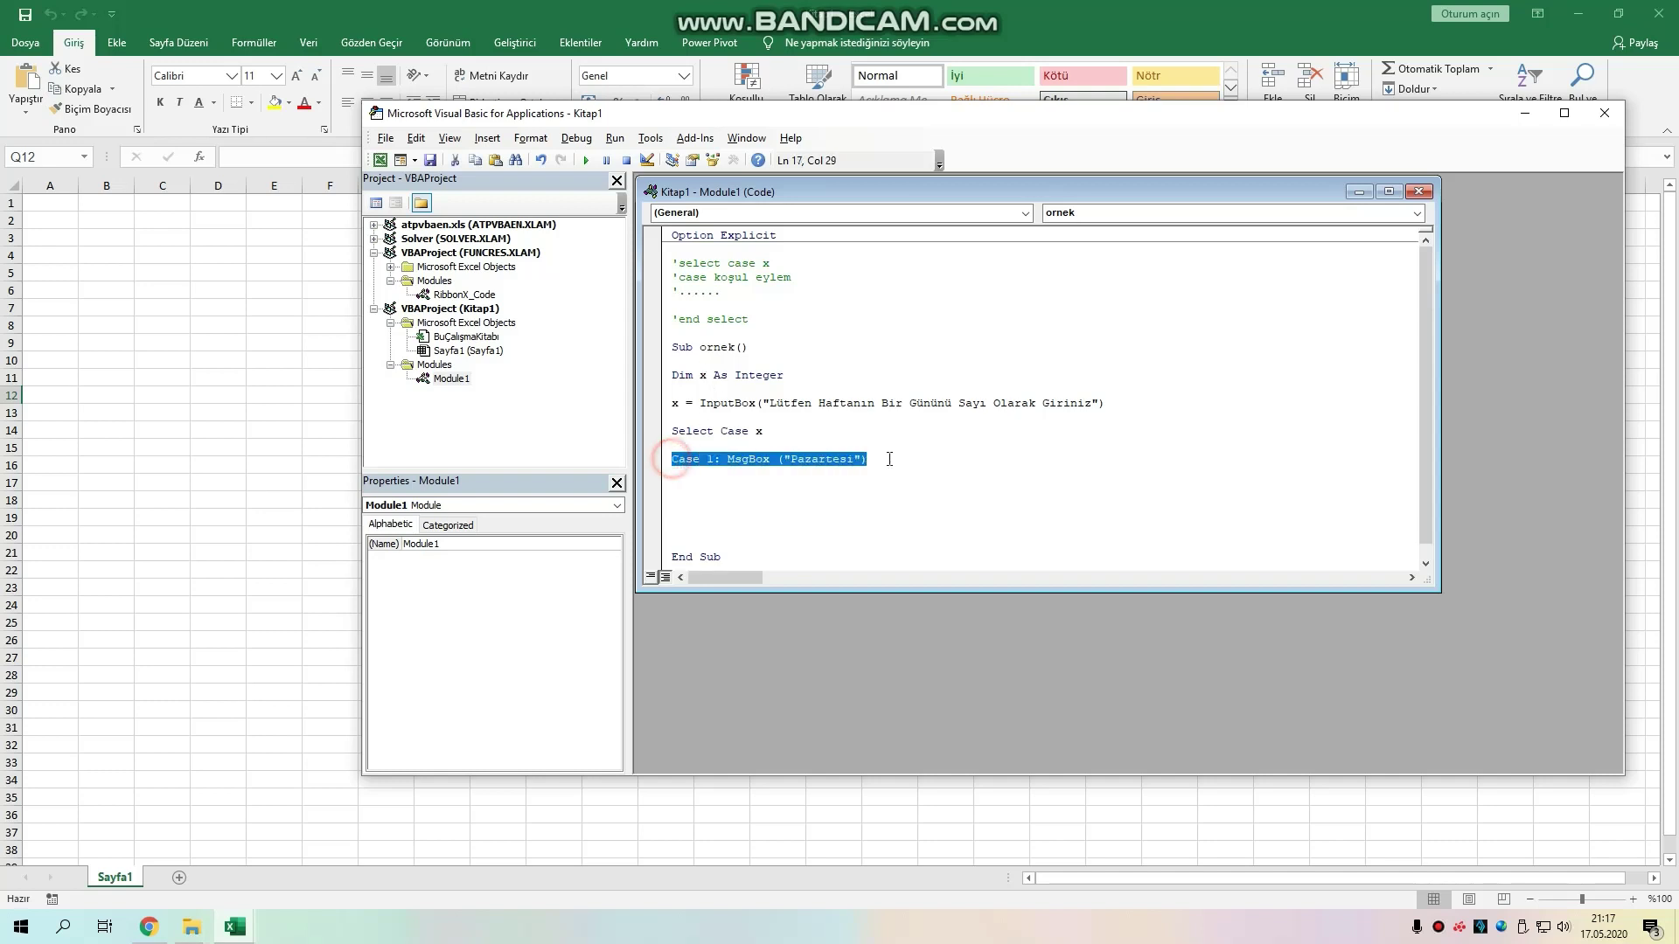
# Paste copies of the line until seven identical Case 1 lines exist
pyautogui.click(698, 473)
pyautogui.hotkey('ctrl', 'v')
pyautogui.hotkey('ctrl', 'v')
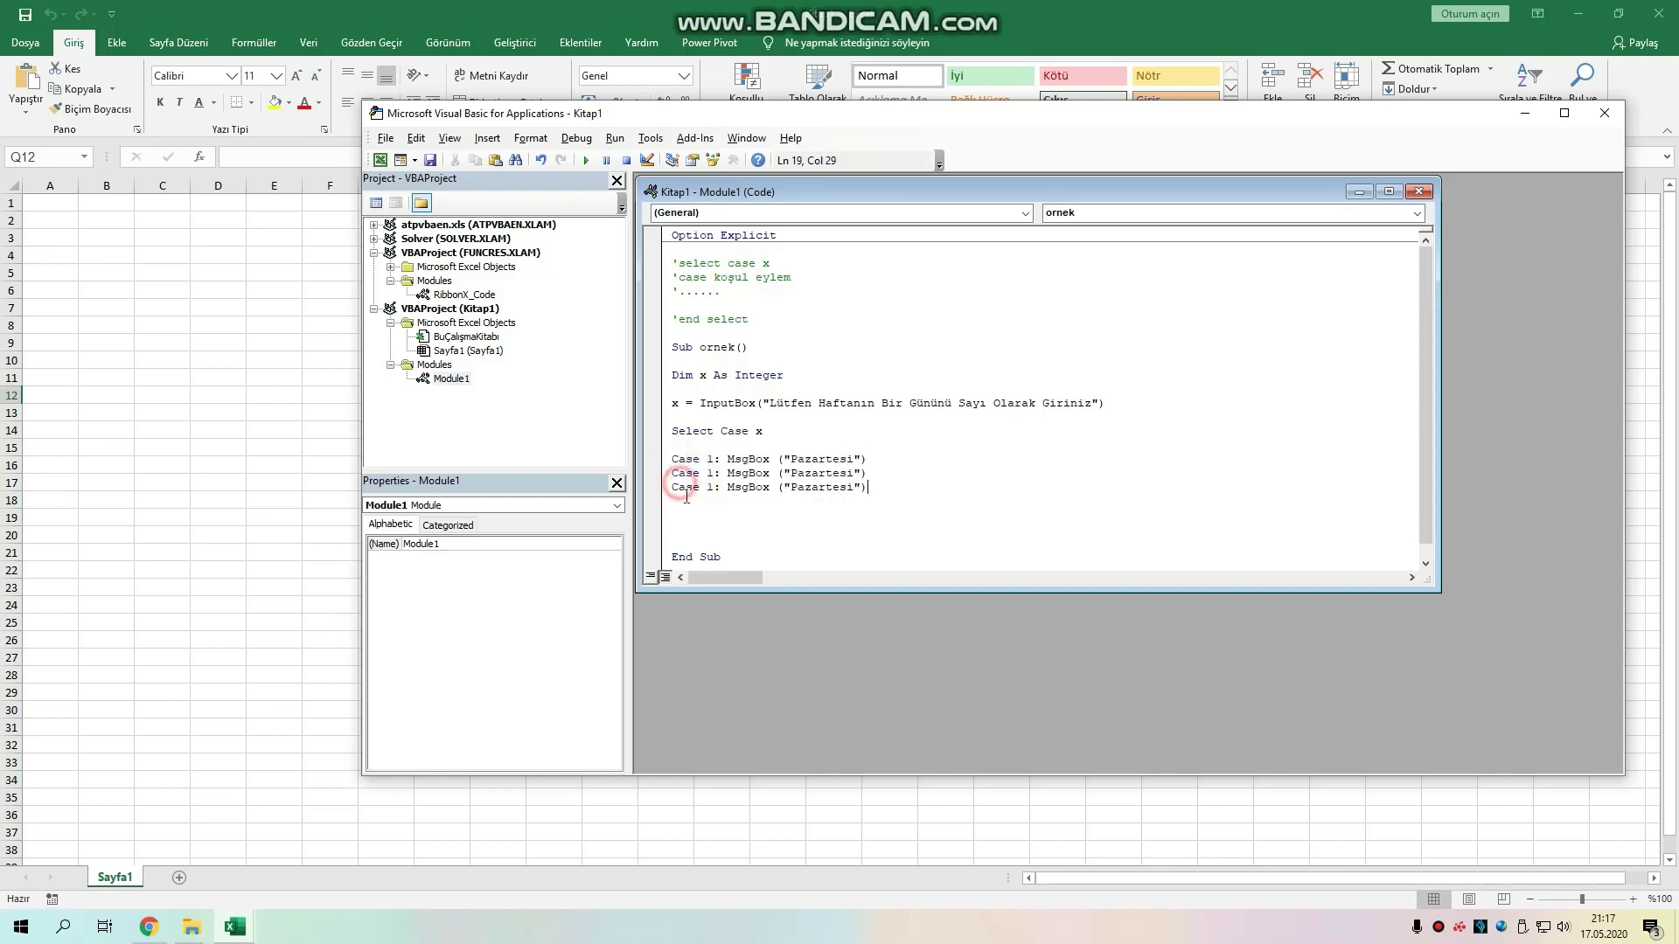
pyautogui.hotkey('ctrl', 'v')
pyautogui.hotkey('ctrl', 'v')
pyautogui.click(684, 529)
pyautogui.hotkey('ctrl', 'v')
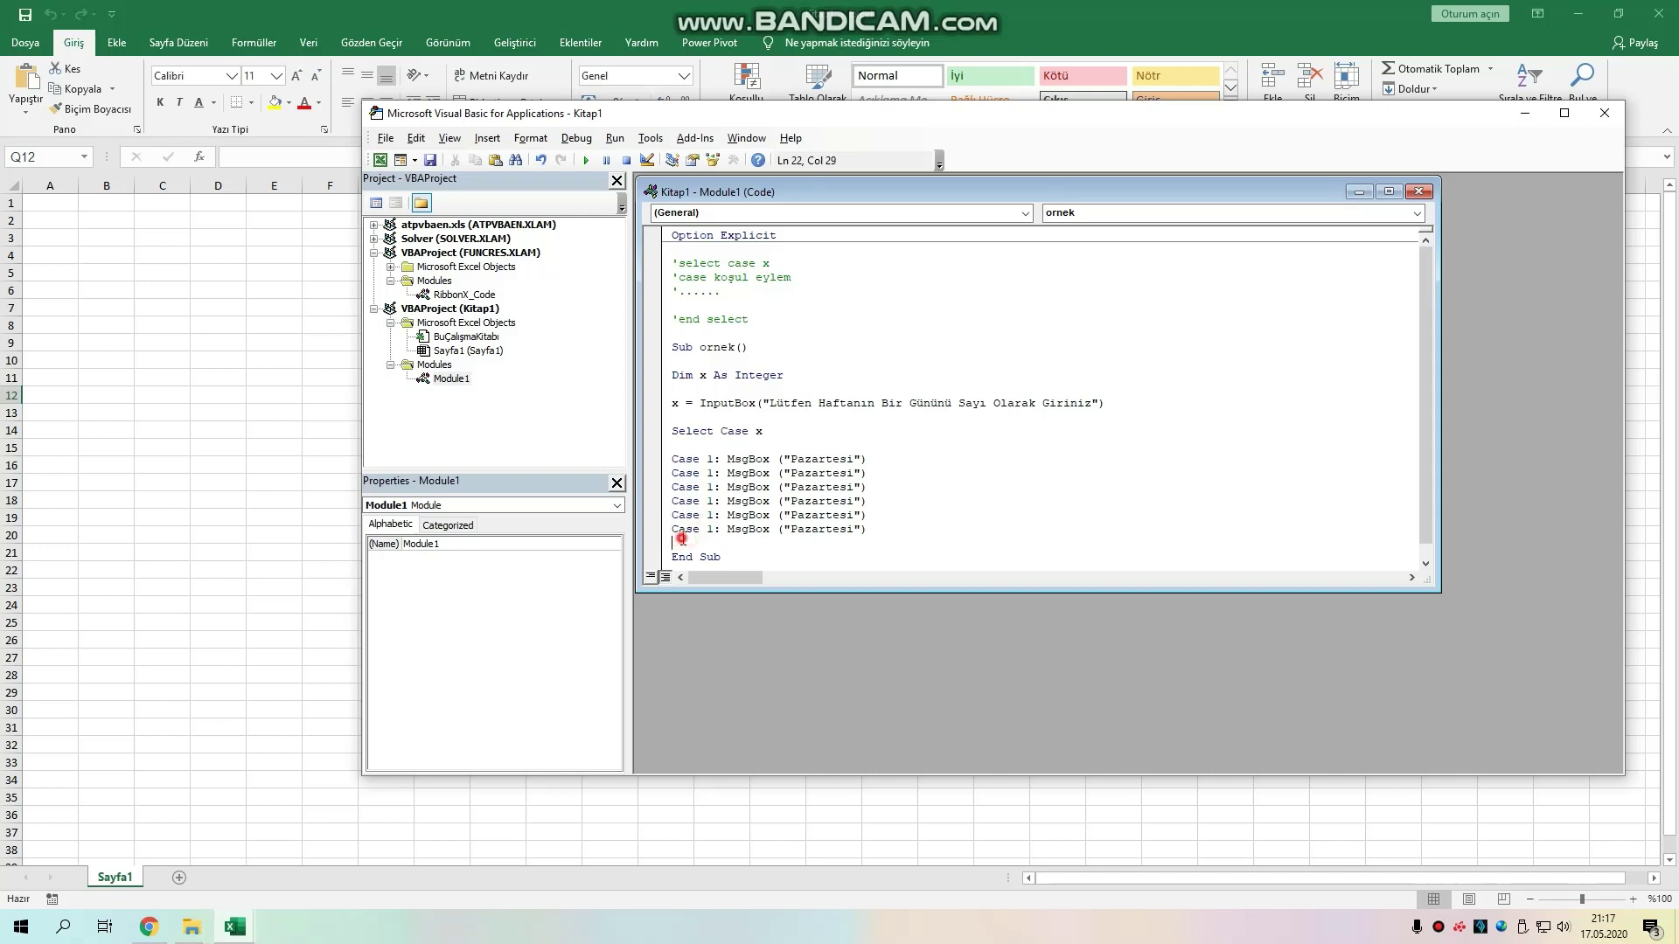
pyautogui.click(684, 543)
pyautogui.hotkey('ctrl', 'v')
pyautogui.press('Return')
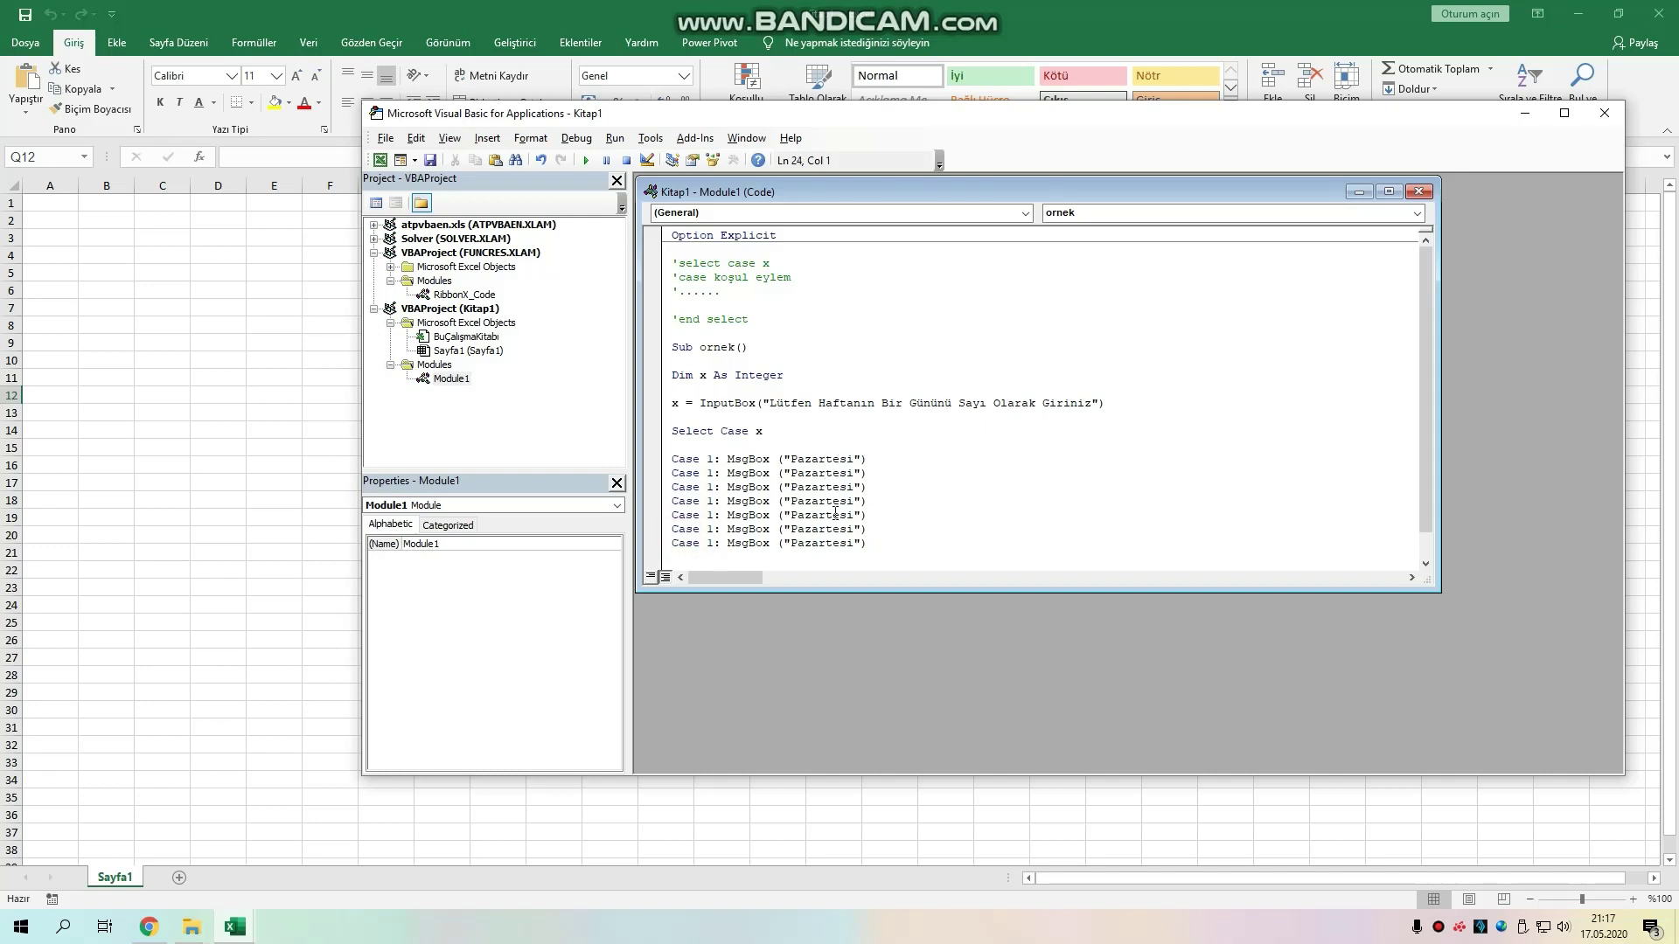
# Change the second and third copies to Case 2: Salı and Case 3: Çarşamba
pyautogui.doubleClick(712, 473)
pyautogui.write('2')
pyautogui.moveTo(854, 473); pyautogui.dragTo(790, 473)
pyautogui.press('BackSpace')
pyautogui.write('Salı')
pyautogui.doubleClick(710, 489)
pyautogui.write('3')
pyautogui.moveTo(853, 487); pyautogui.dragTo(792, 487)
pyautogui.write('Ça')
pyautogui.write('rşamba')
# Change the fourth and fifth copies to Case 4: Perşembe and Case 5: Cuma
pyautogui.doubleClick(710, 500)
pyautogui.write('4')
pyautogui.click(852, 501)
pyautogui.moveTo(851, 501); pyautogui.dragTo(792, 501)
pyautogui.write('P')
pyautogui.write('erşembe')
pyautogui.doubleClick(710, 514)
pyautogui.write('5')
pyautogui.moveTo(848, 515); pyautogui.dragTo(791, 515)
pyautogui.write('Cuma')
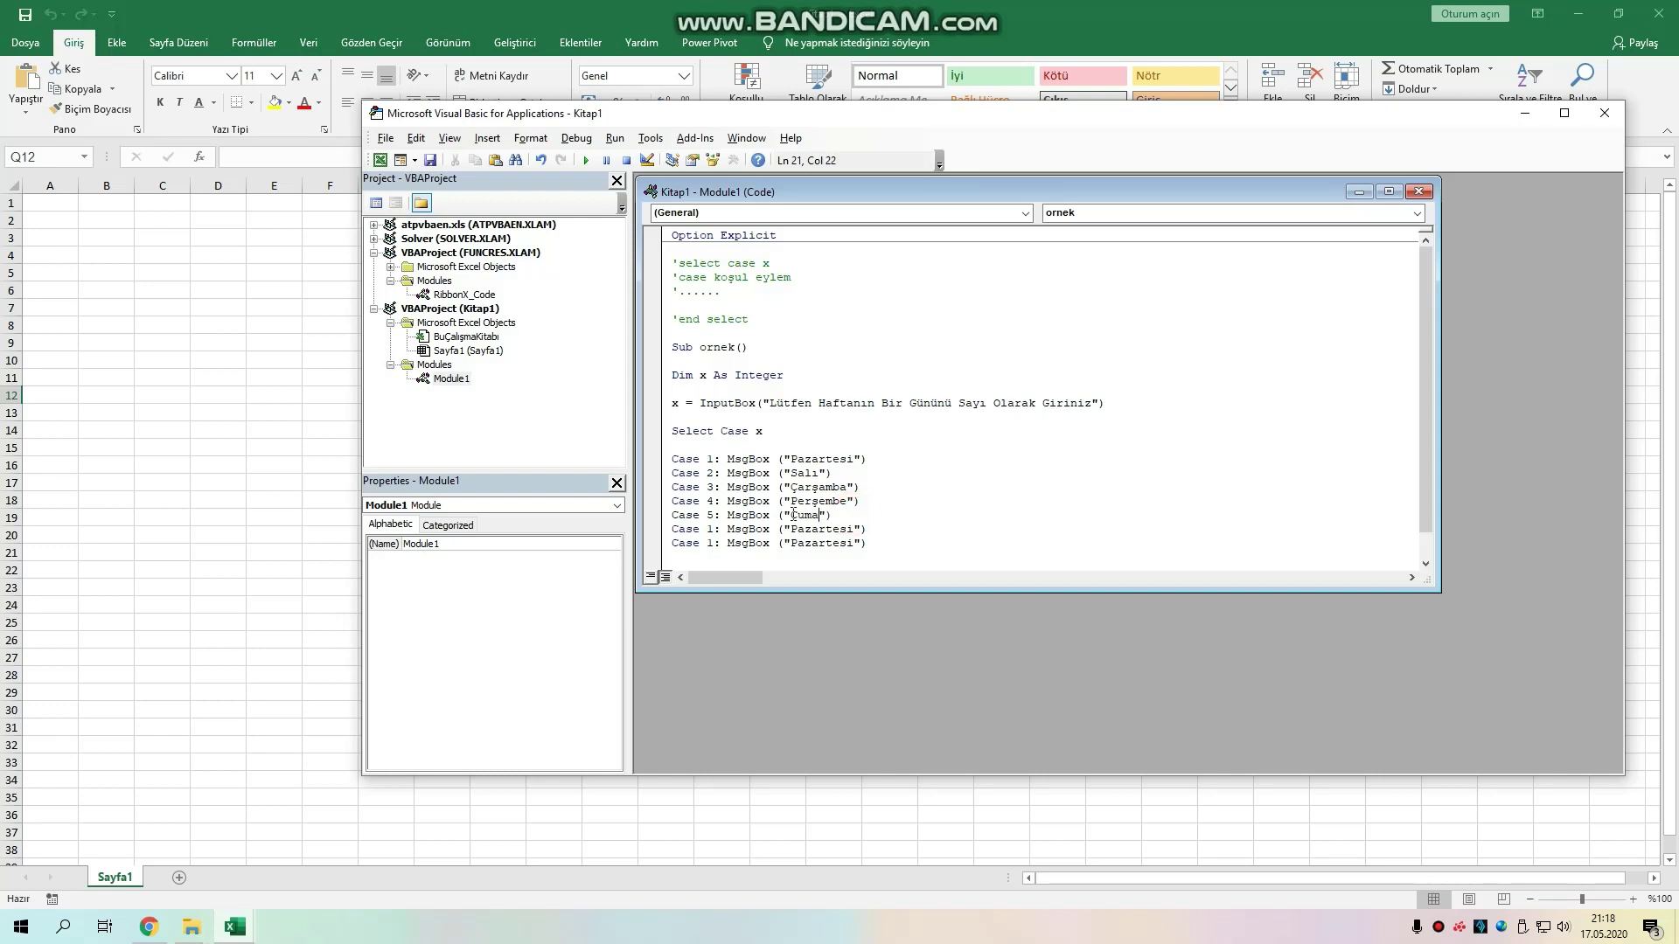
# Change the last two to Case 6: Cumartesi and Case 7: Pazar, adding a blank line after
pyautogui.doubleClick(713, 528)
pyautogui.write('6')
pyautogui.moveTo(854, 530); pyautogui.dragTo(788, 529)
pyautogui.write('Cu')
pyautogui.write('martesi')
pyautogui.doubleClick(713, 543)
pyautogui.write('7')
pyautogui.moveTo(854, 544); pyautogui.dragTo(792, 543)
pyautogui.write('Pa')
pyautogui.write('zar')
pyautogui.scroll(-1, 866, 513)
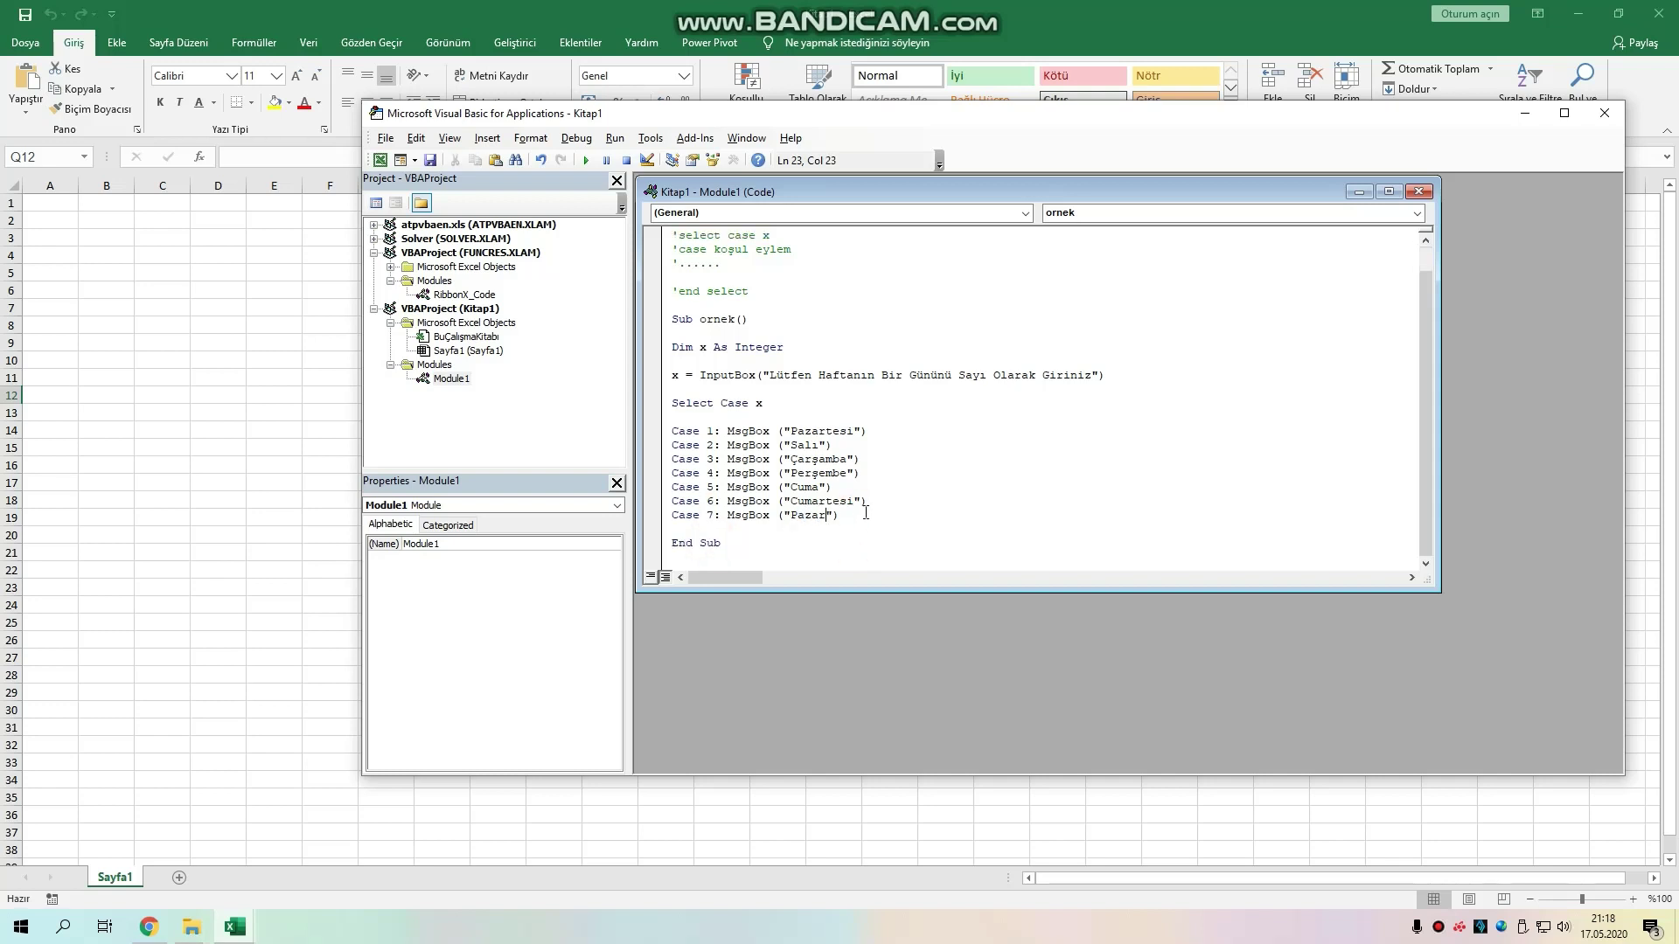
pyautogui.click(865, 513)
pyautogui.press('Return')
pyautogui.press('Return')
pyautogui.scroll(-1, 886, 478)
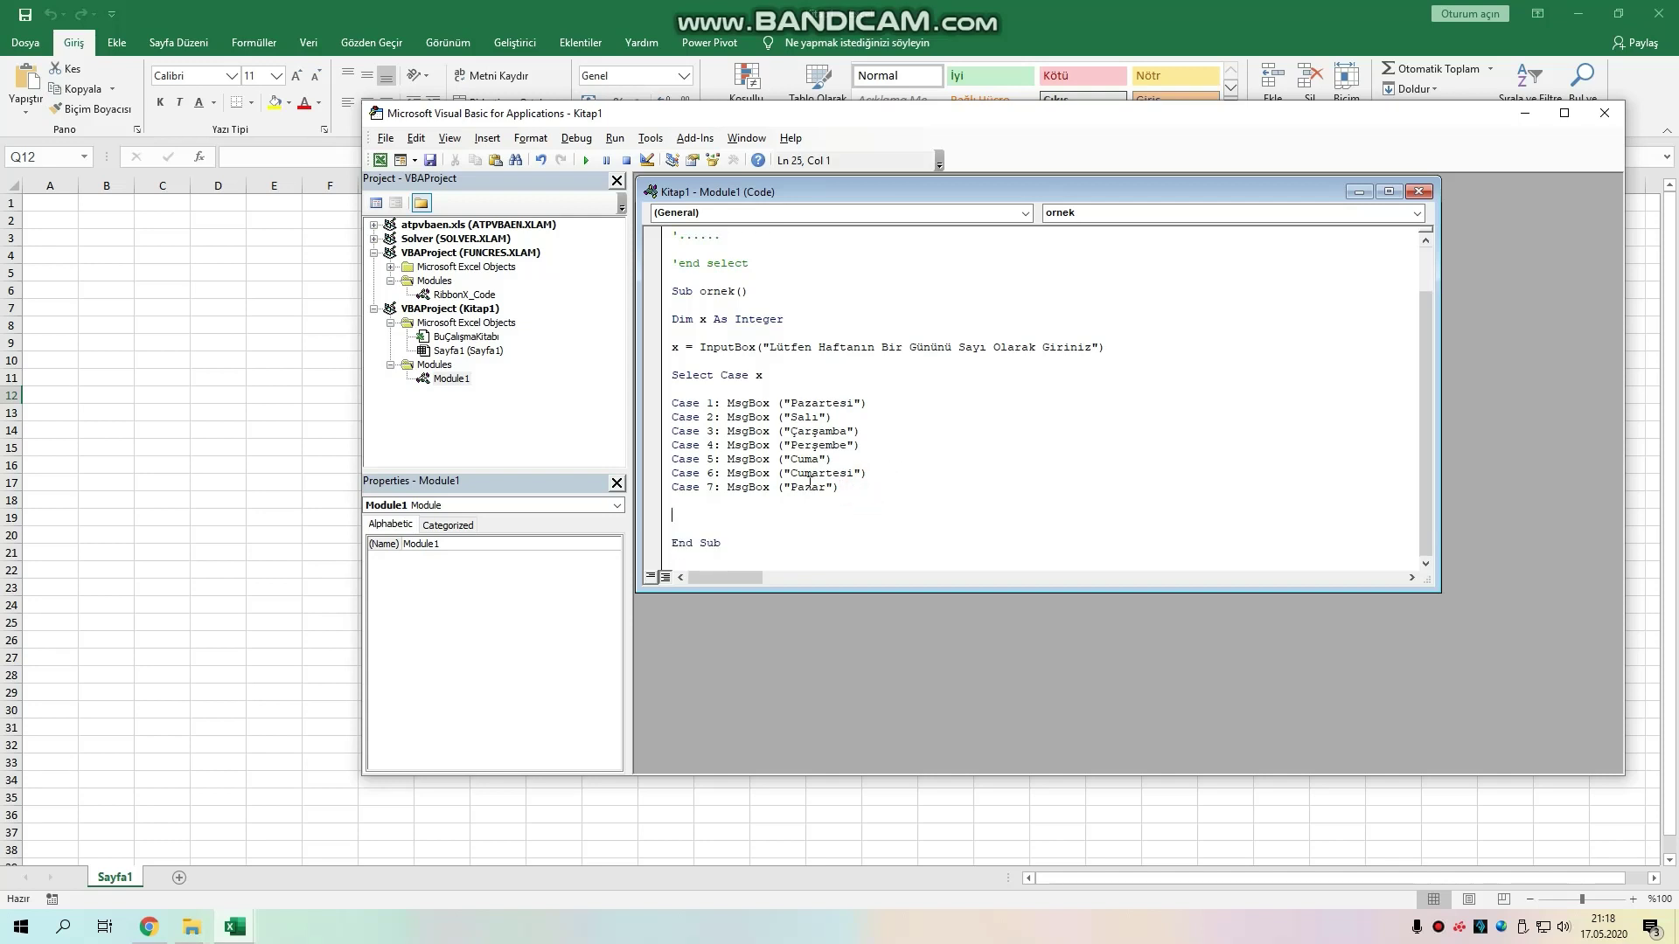
# Add Case Else: MsgBox ("Hatalı Giriş Yaptınız") and End Select below the Case lines
pyautogui.write('case el')
pyautogui.write('se:')
pyautogui.write('m')
pyautogui.write('sgbox')
pyautogui.write('("H')
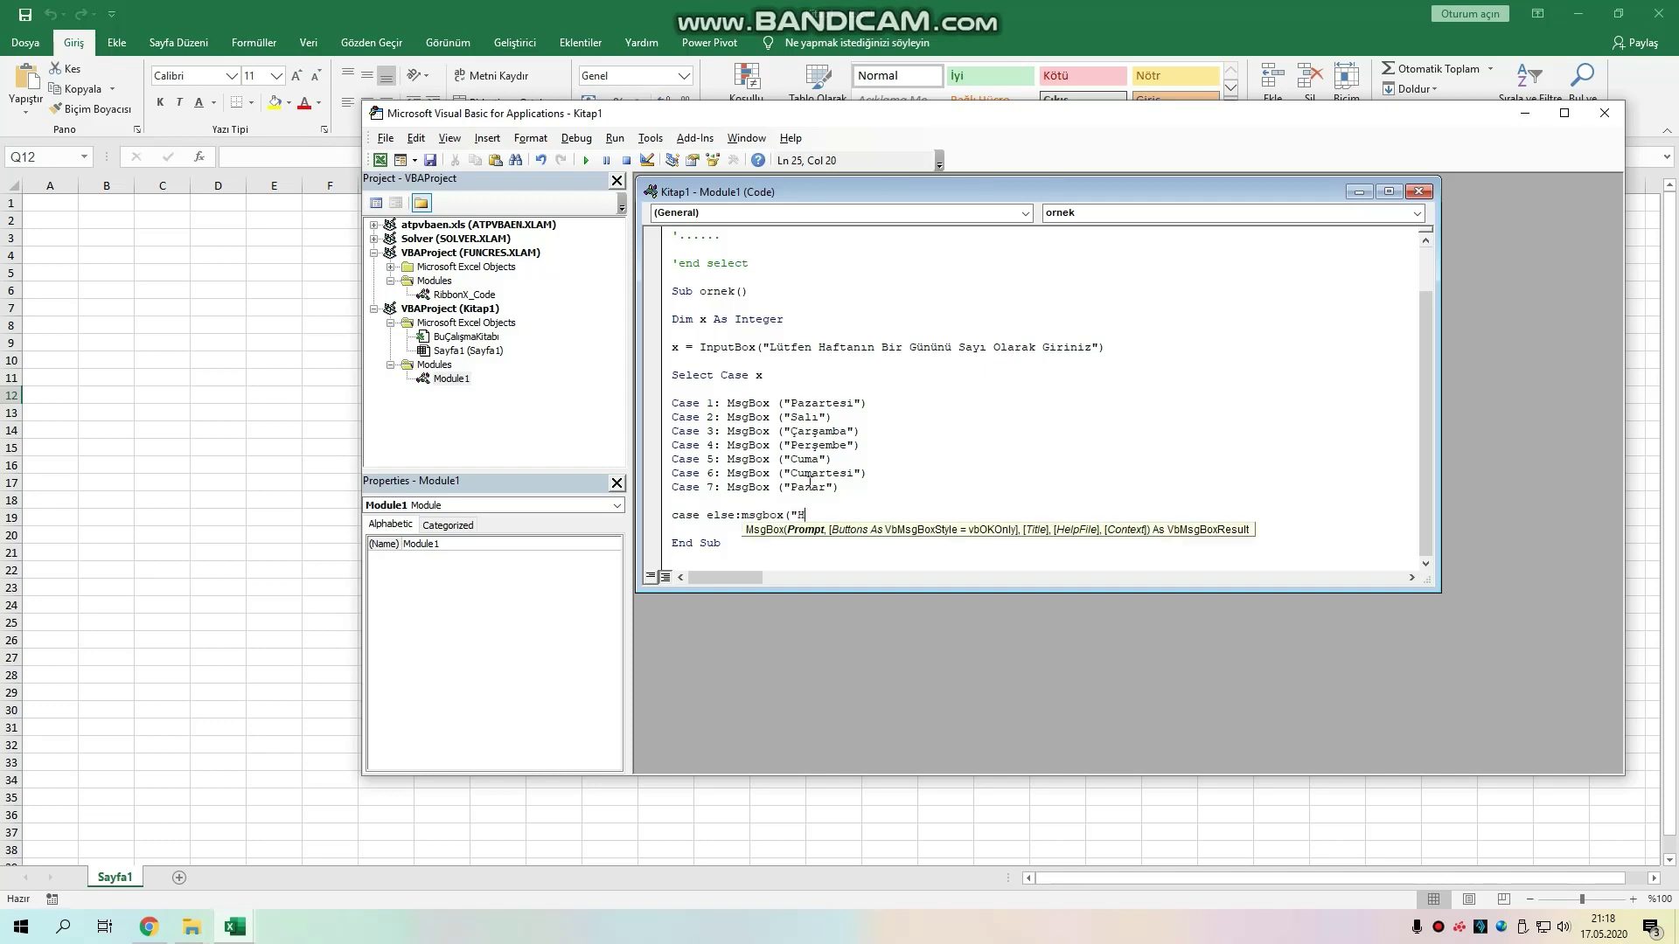
pyautogui.write('atalı G')
pyautogui.write('iriş Yap')
pyautogui.write('tınız')
pyautogui.write(')')
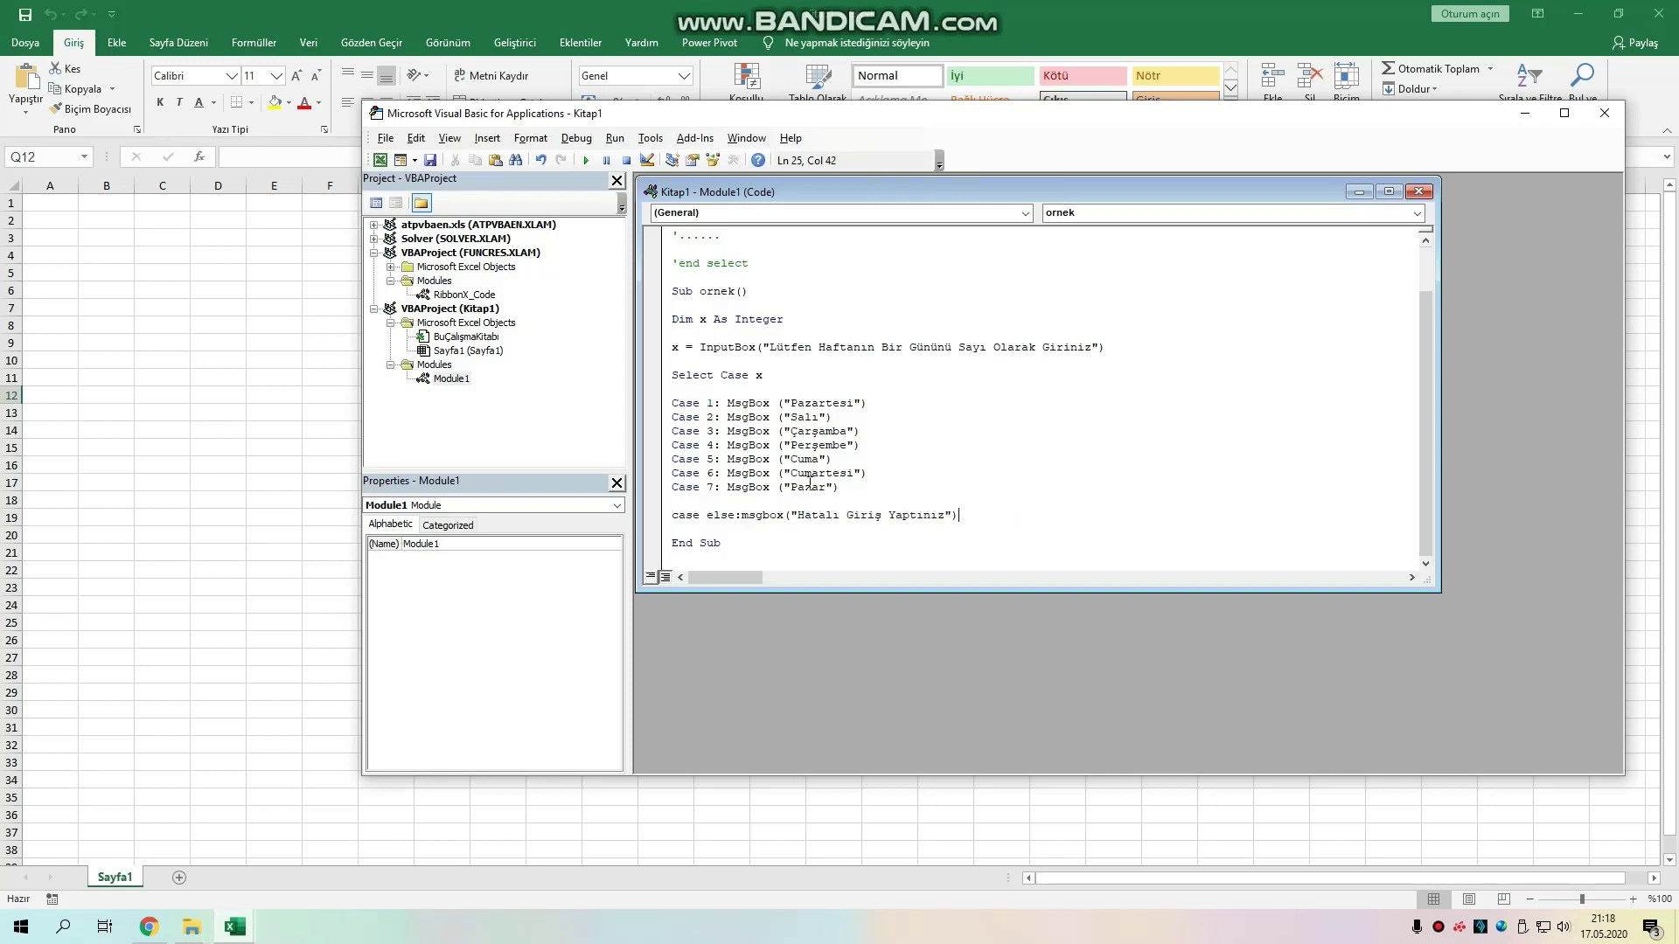
pyautogui.press('Return')
pyautogui.press('Down')
pyautogui.write('e')
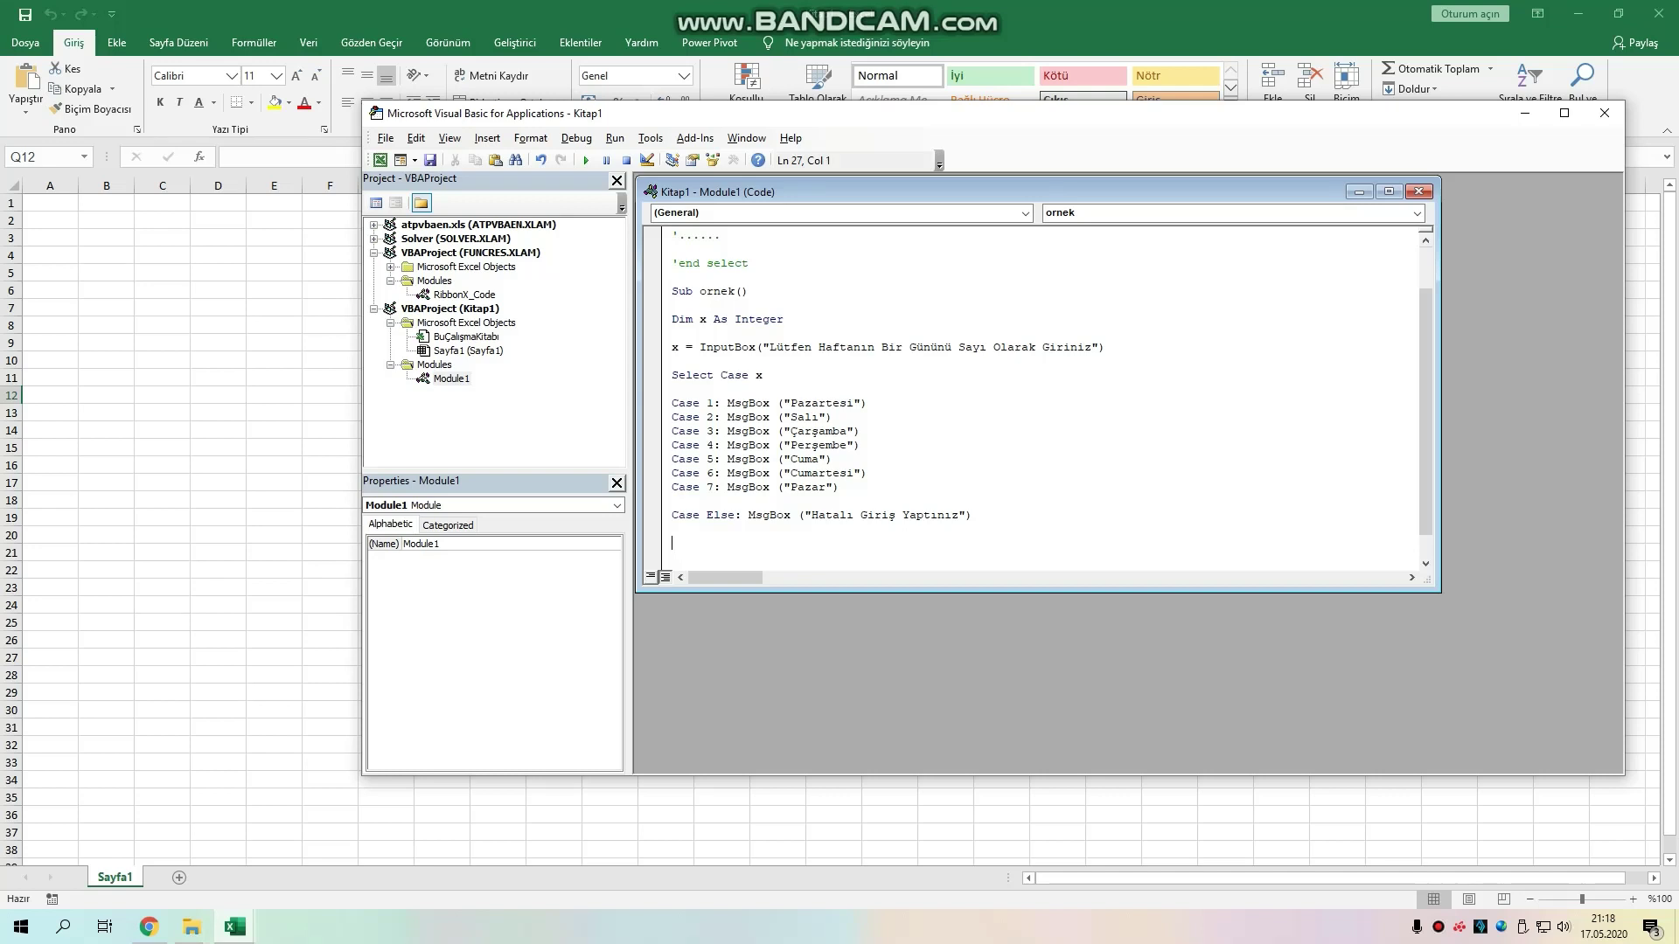
pyautogui.write('nd ')
pyautogui.write('select')
pyautogui.press('Return')
pyautogui.scroll(-1, 723, 470)
pyautogui.click(700, 529)
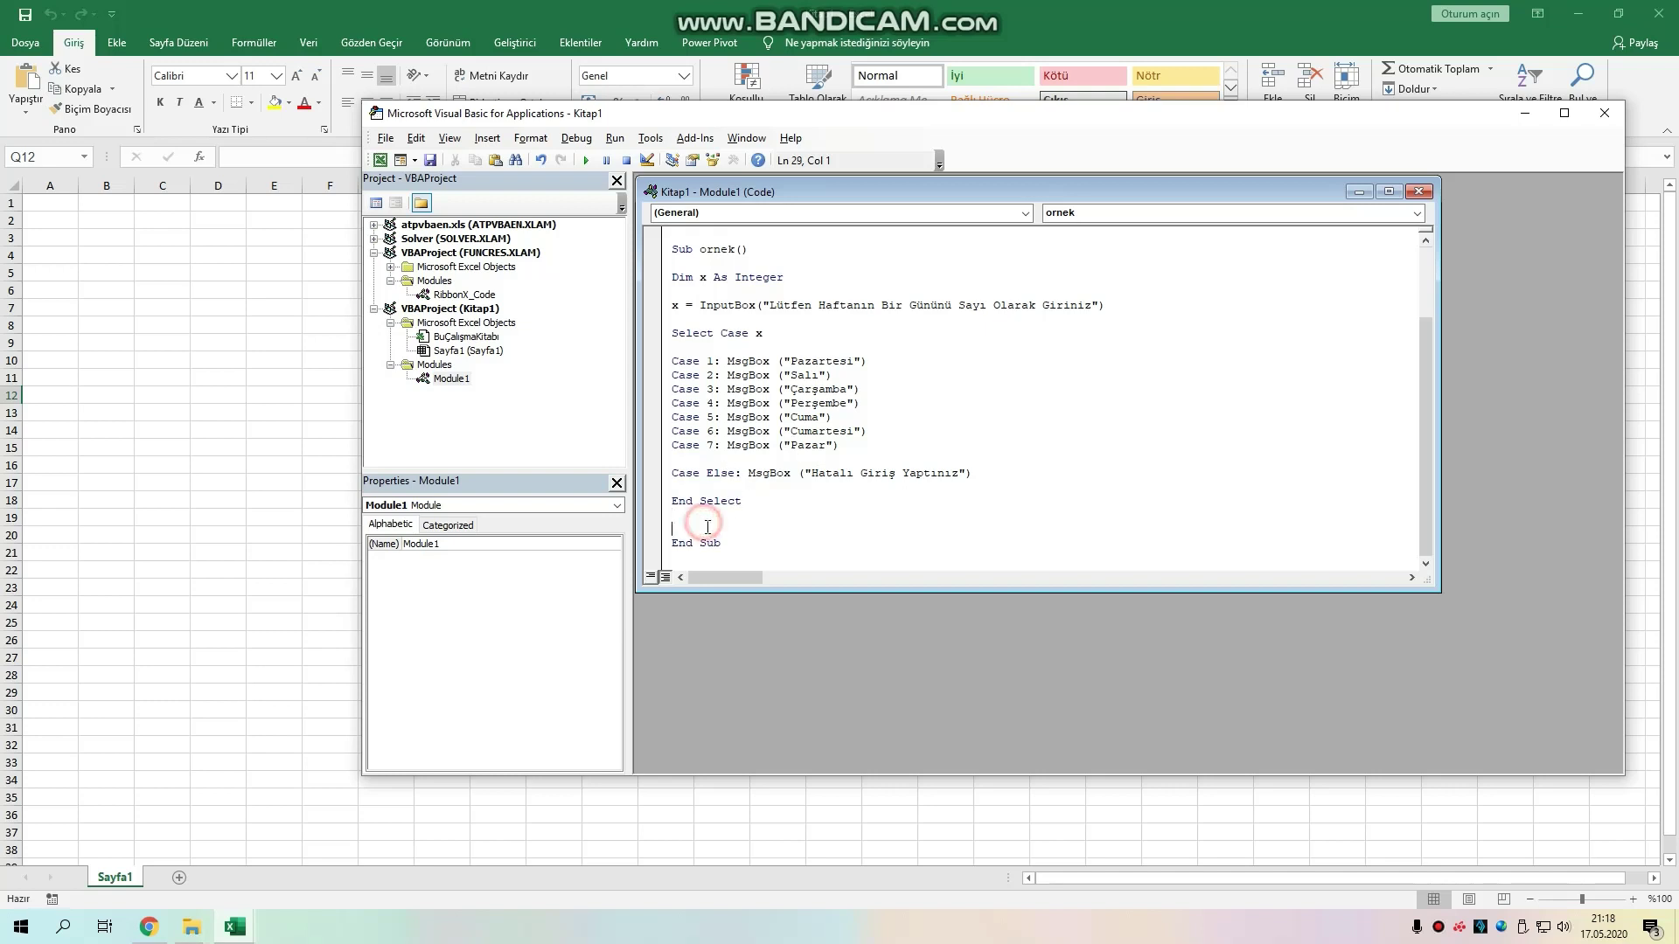
pyautogui.scroll(4, 726, 525)
pyautogui.scroll(-2, 760, 489)
# Run the macro with inputs 2 and 6, dismissing the Salı and Cumartesi messages
pyautogui.press('F5')
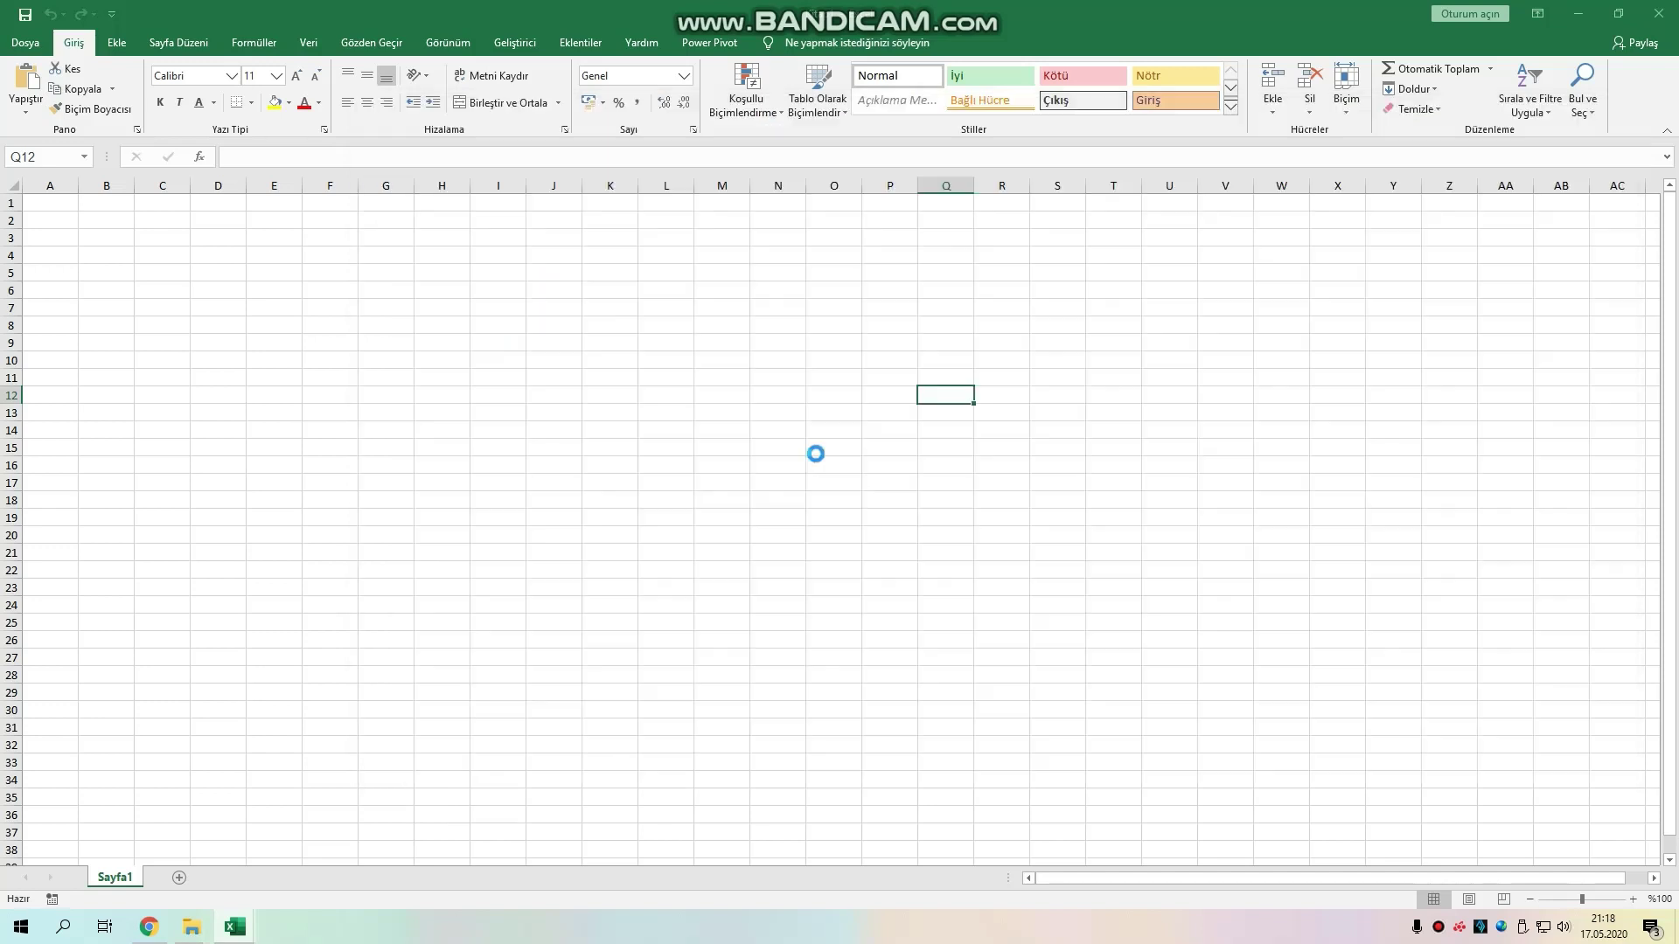
pyautogui.click(795, 263)
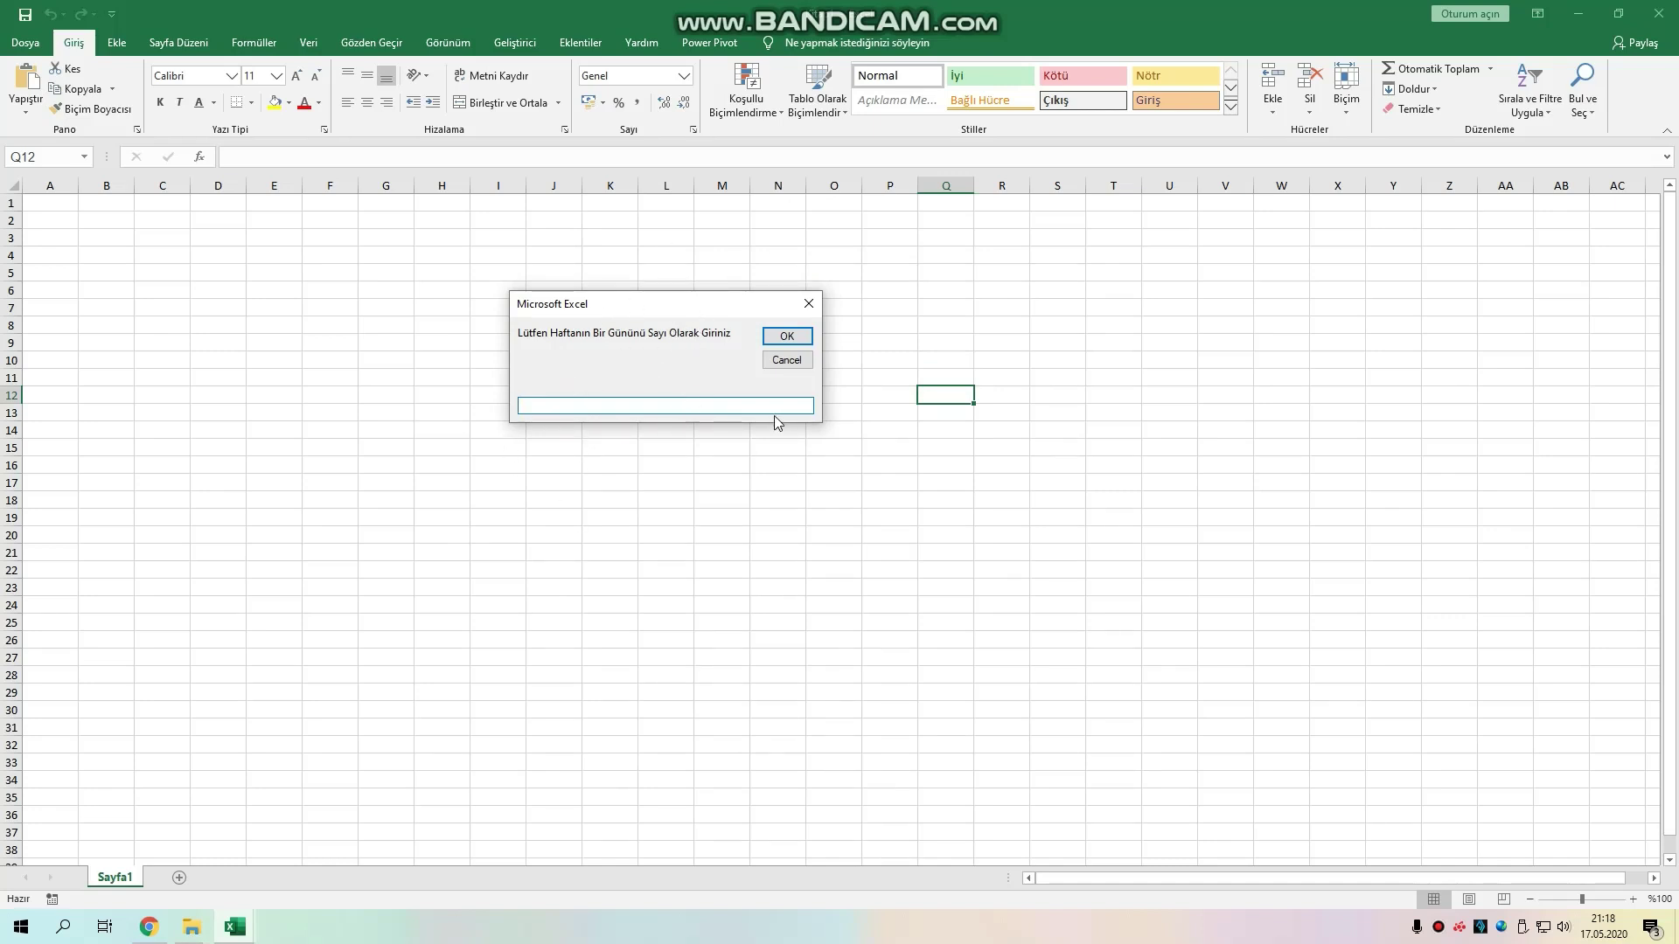
pyautogui.write('2')
pyautogui.press('Return')
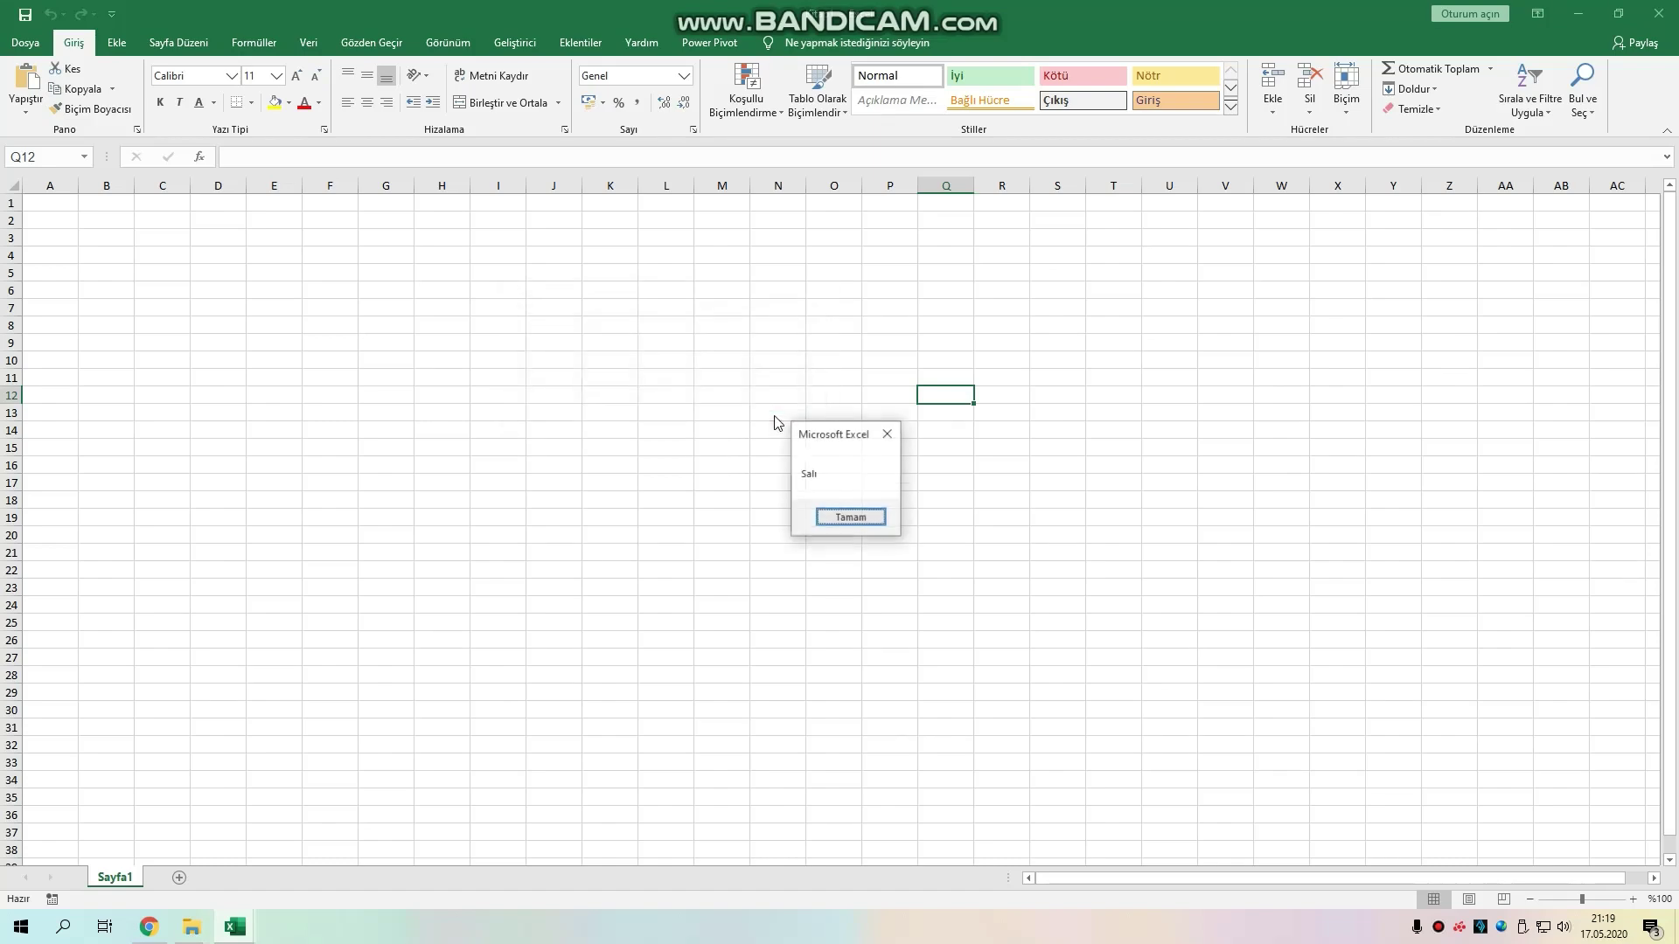
pyautogui.press('Return')
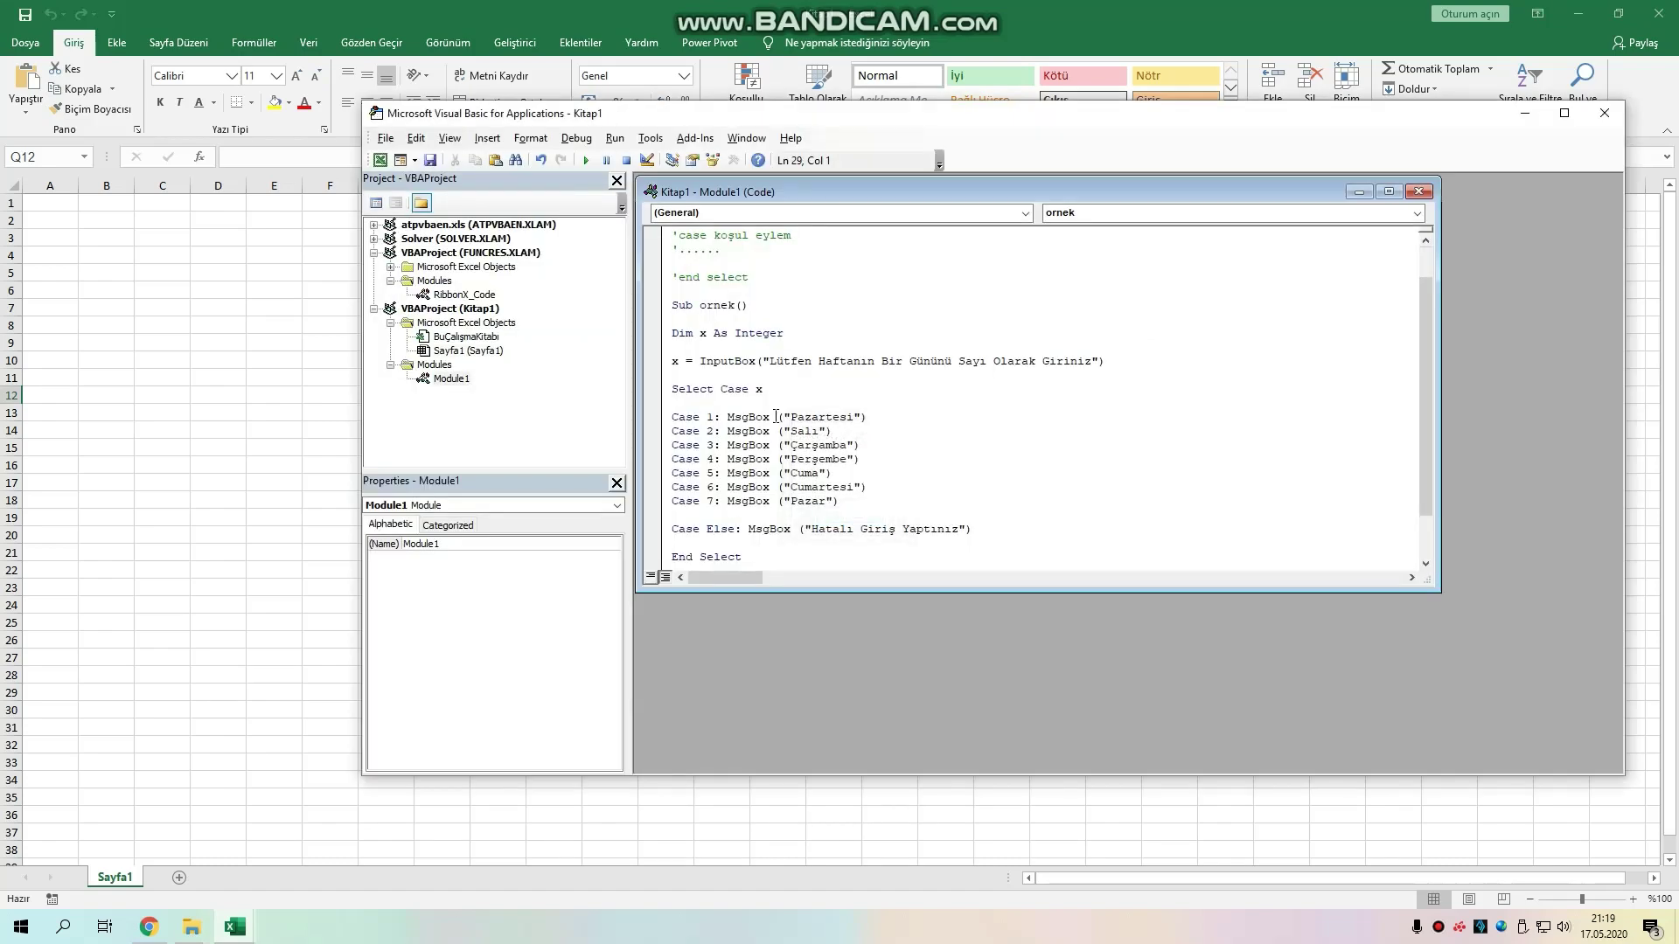
pyautogui.press('F5')
pyautogui.write('6')
pyautogui.press('Return')
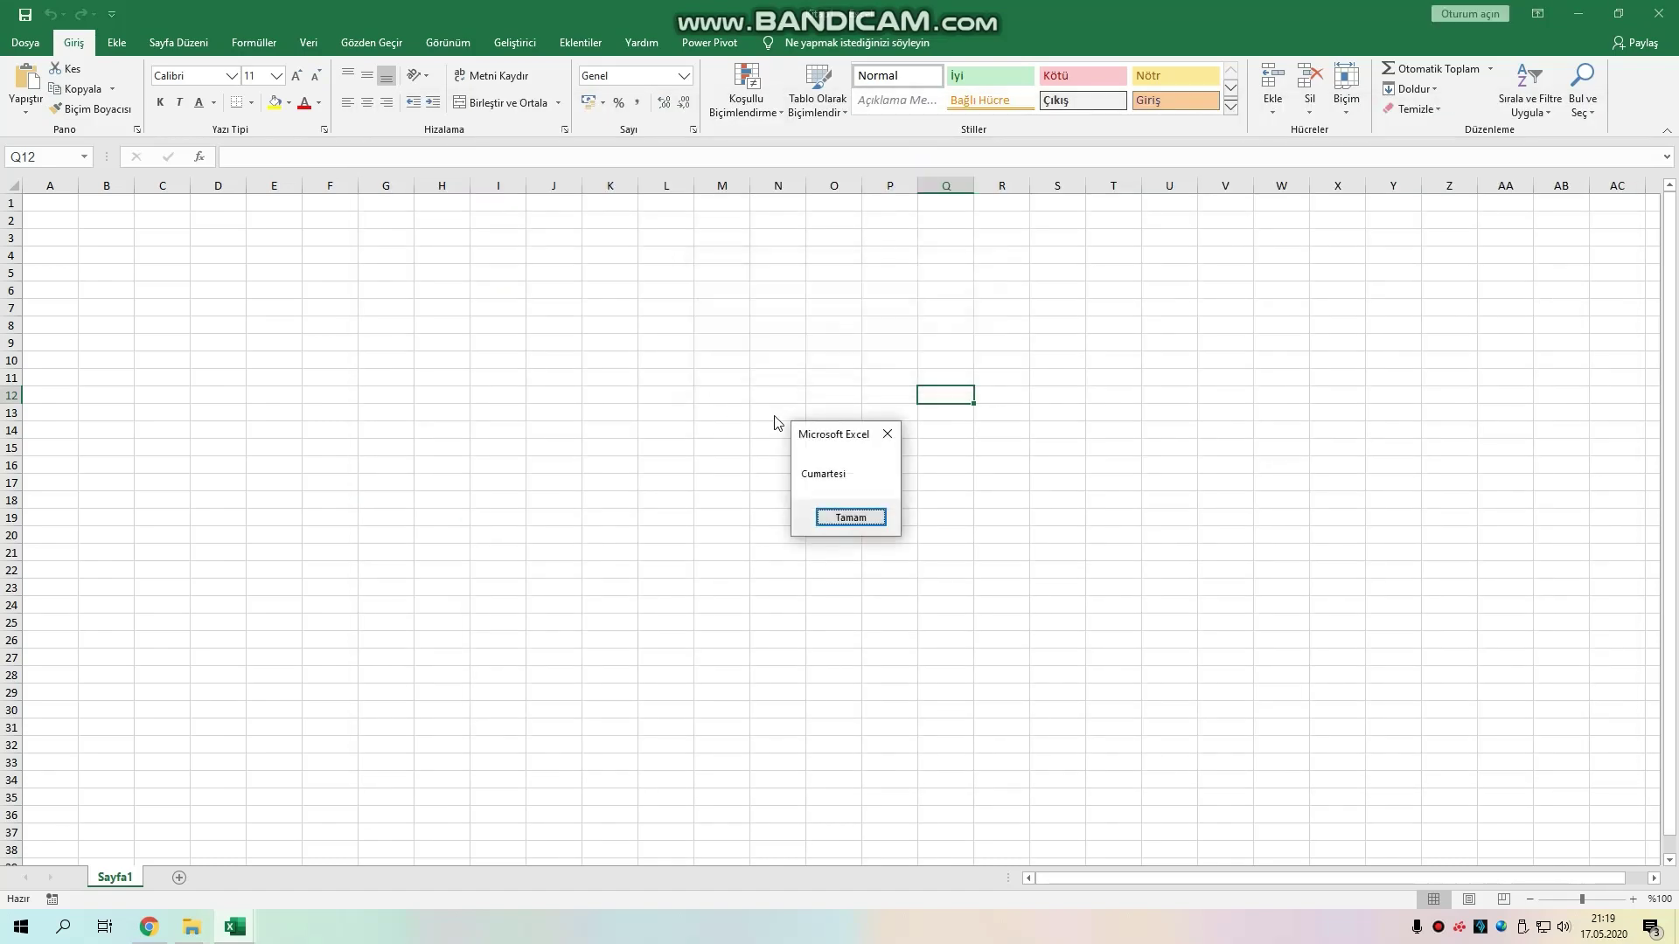
pyautogui.press('Return')
# Run it with 1, then 9, dismissing the Hatalı Giriş Yaptınız error message
pyautogui.press('F5')
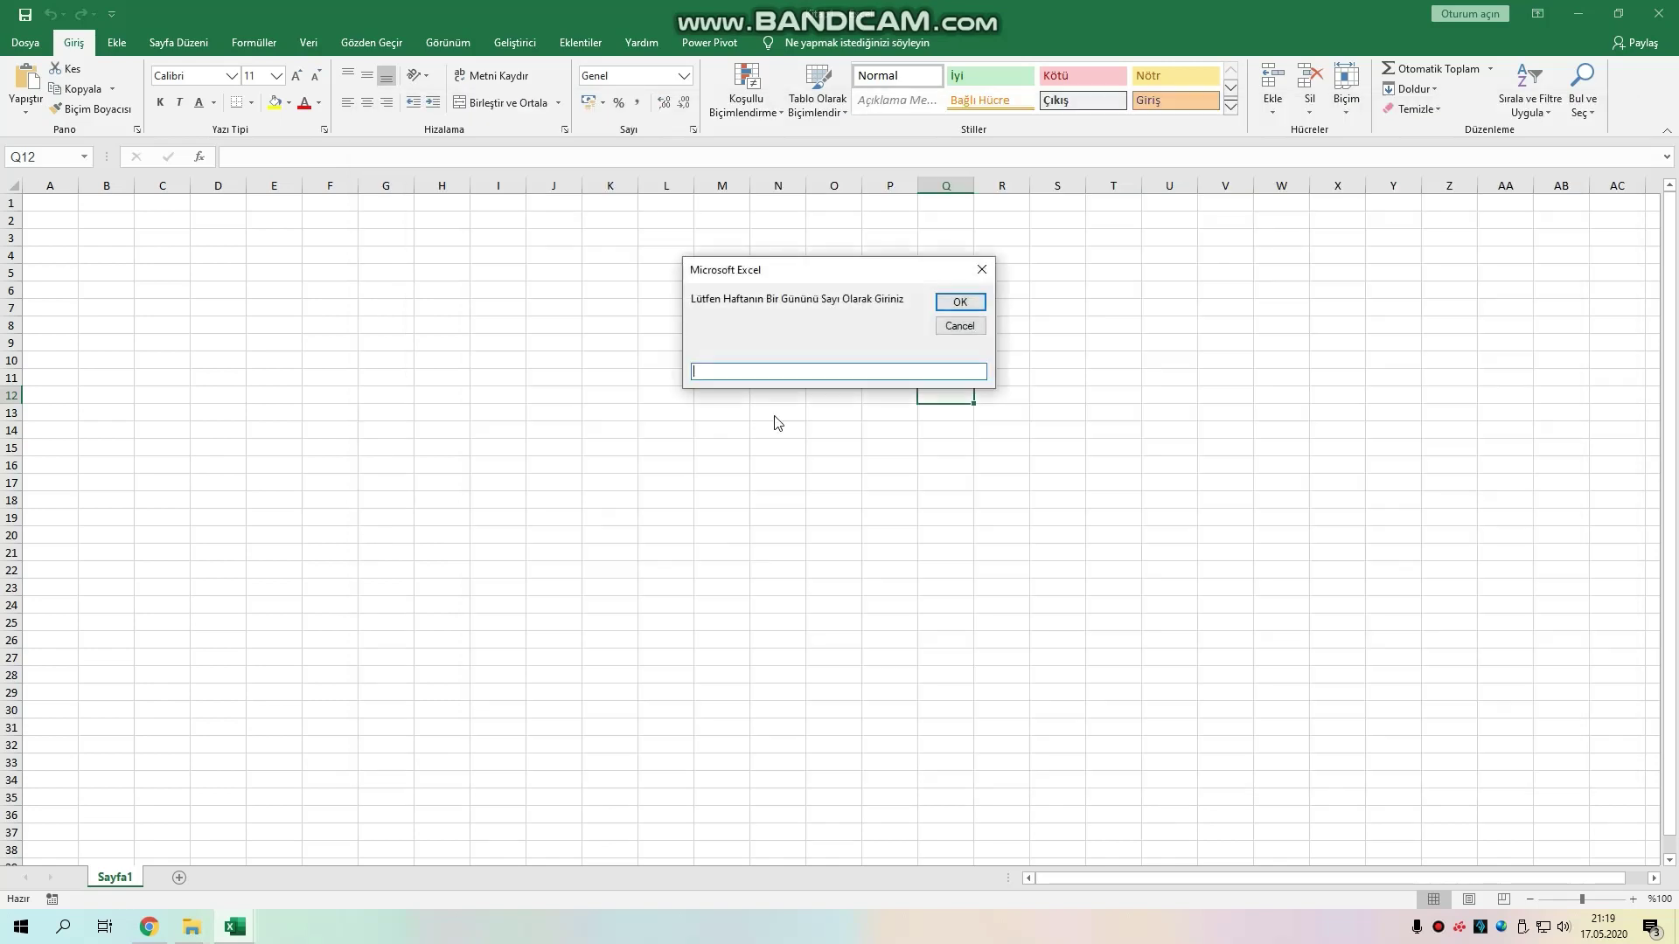
pyautogui.write('1')
pyautogui.press('Return')
pyautogui.press('Return')
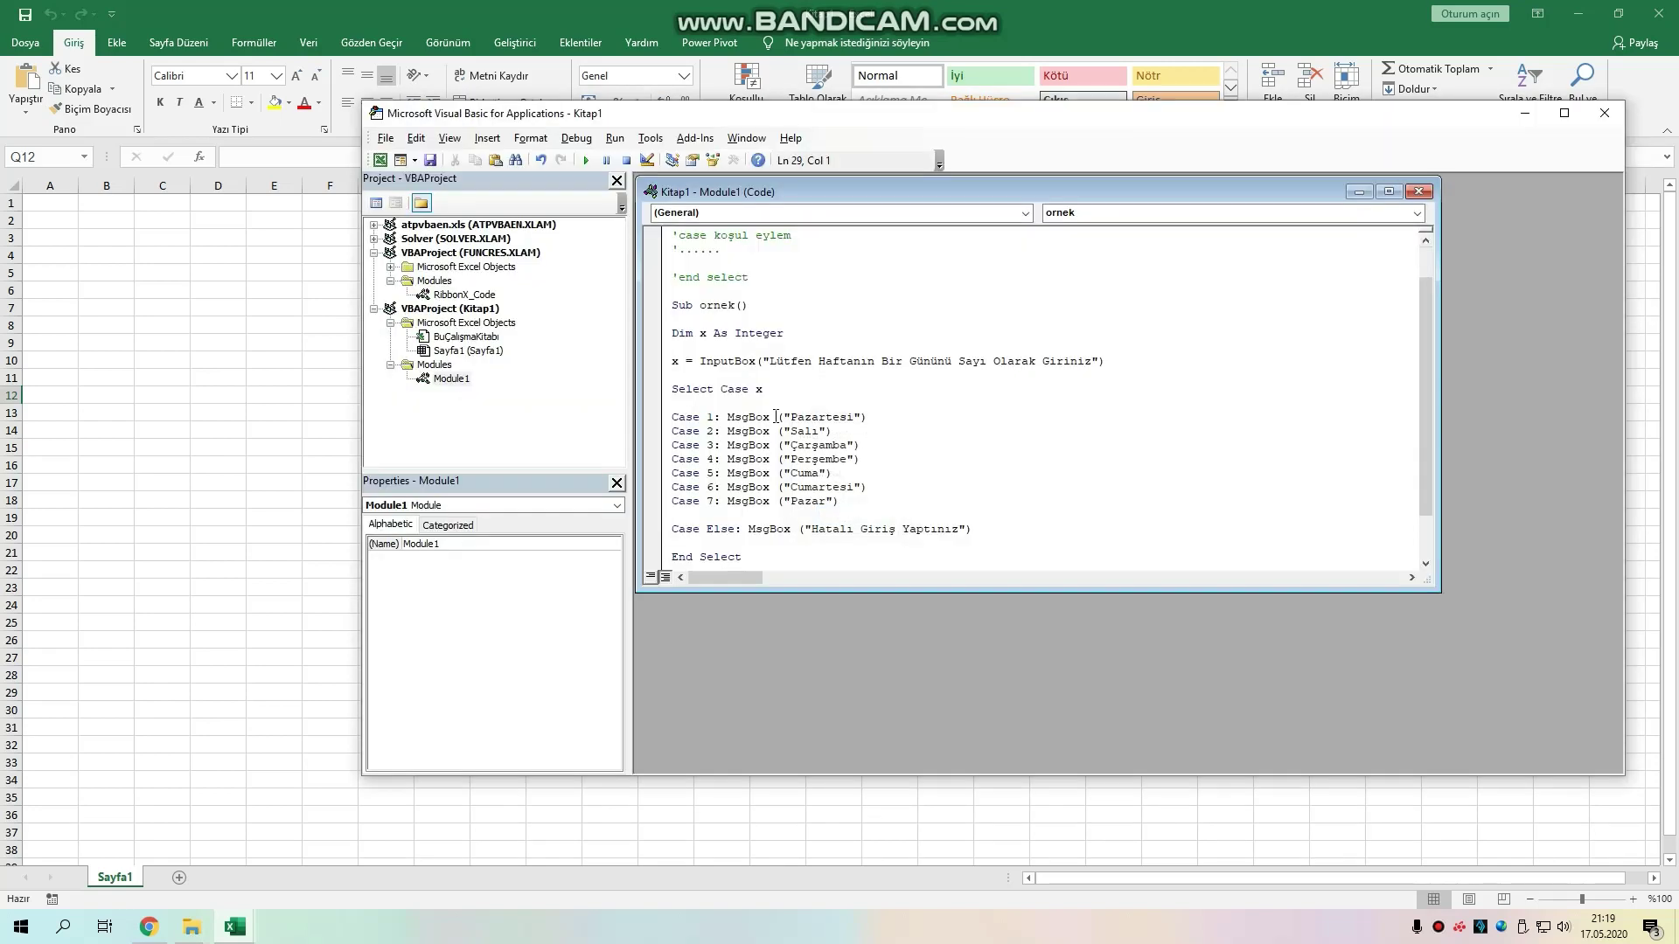
pyautogui.press('F5')
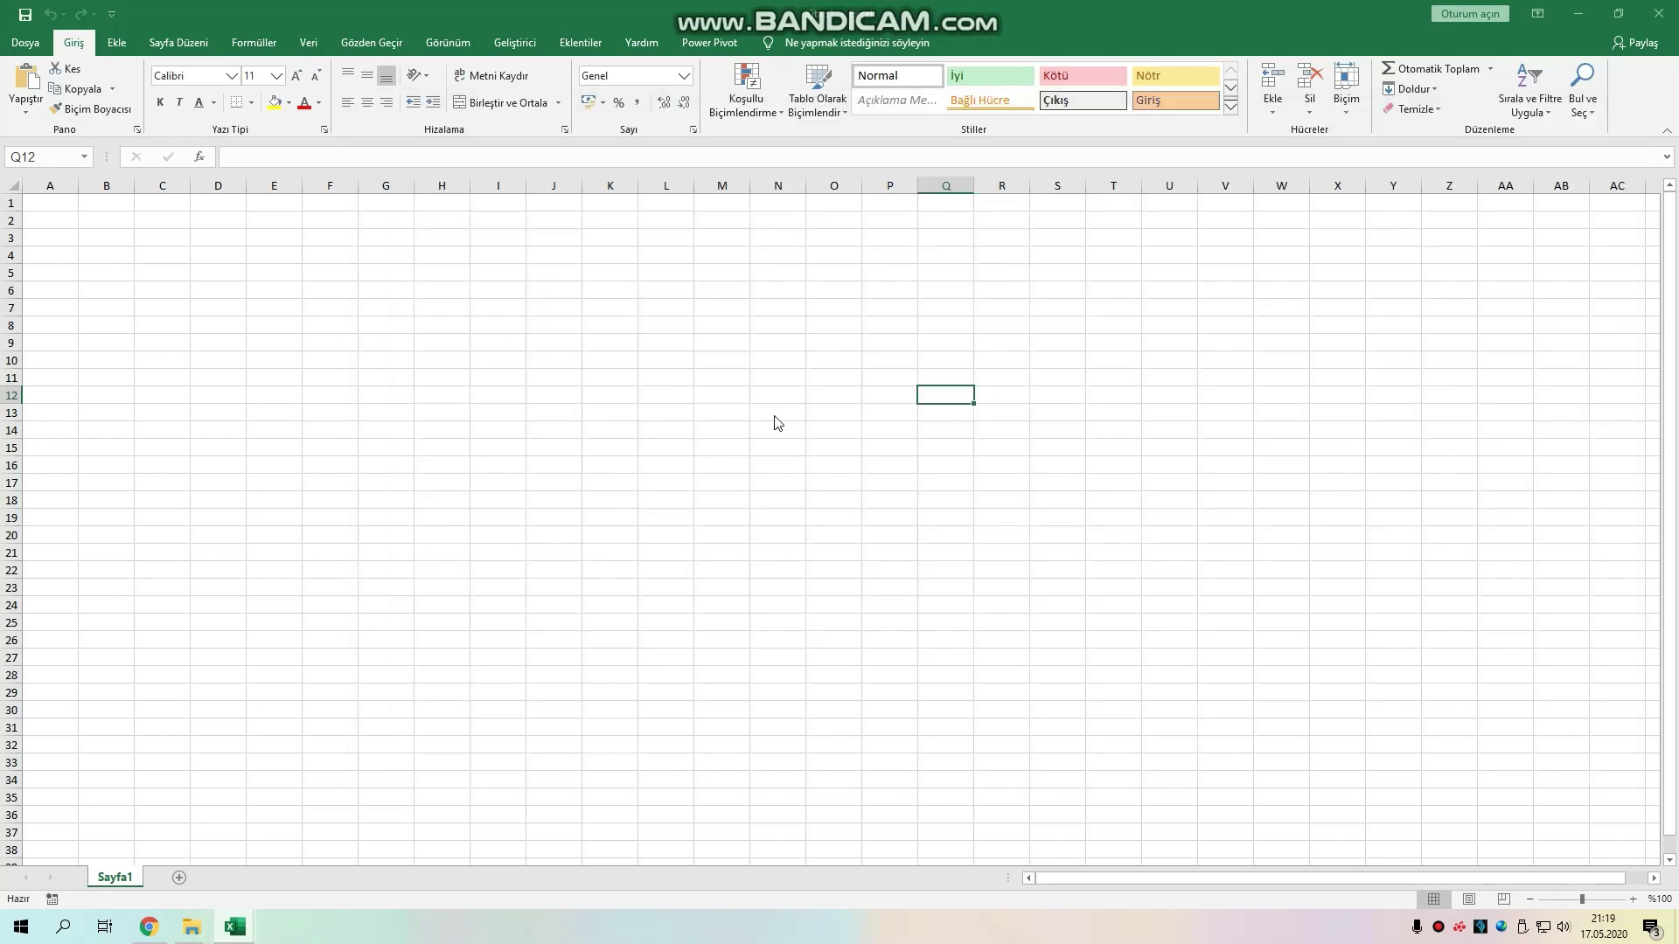
pyautogui.write('9')
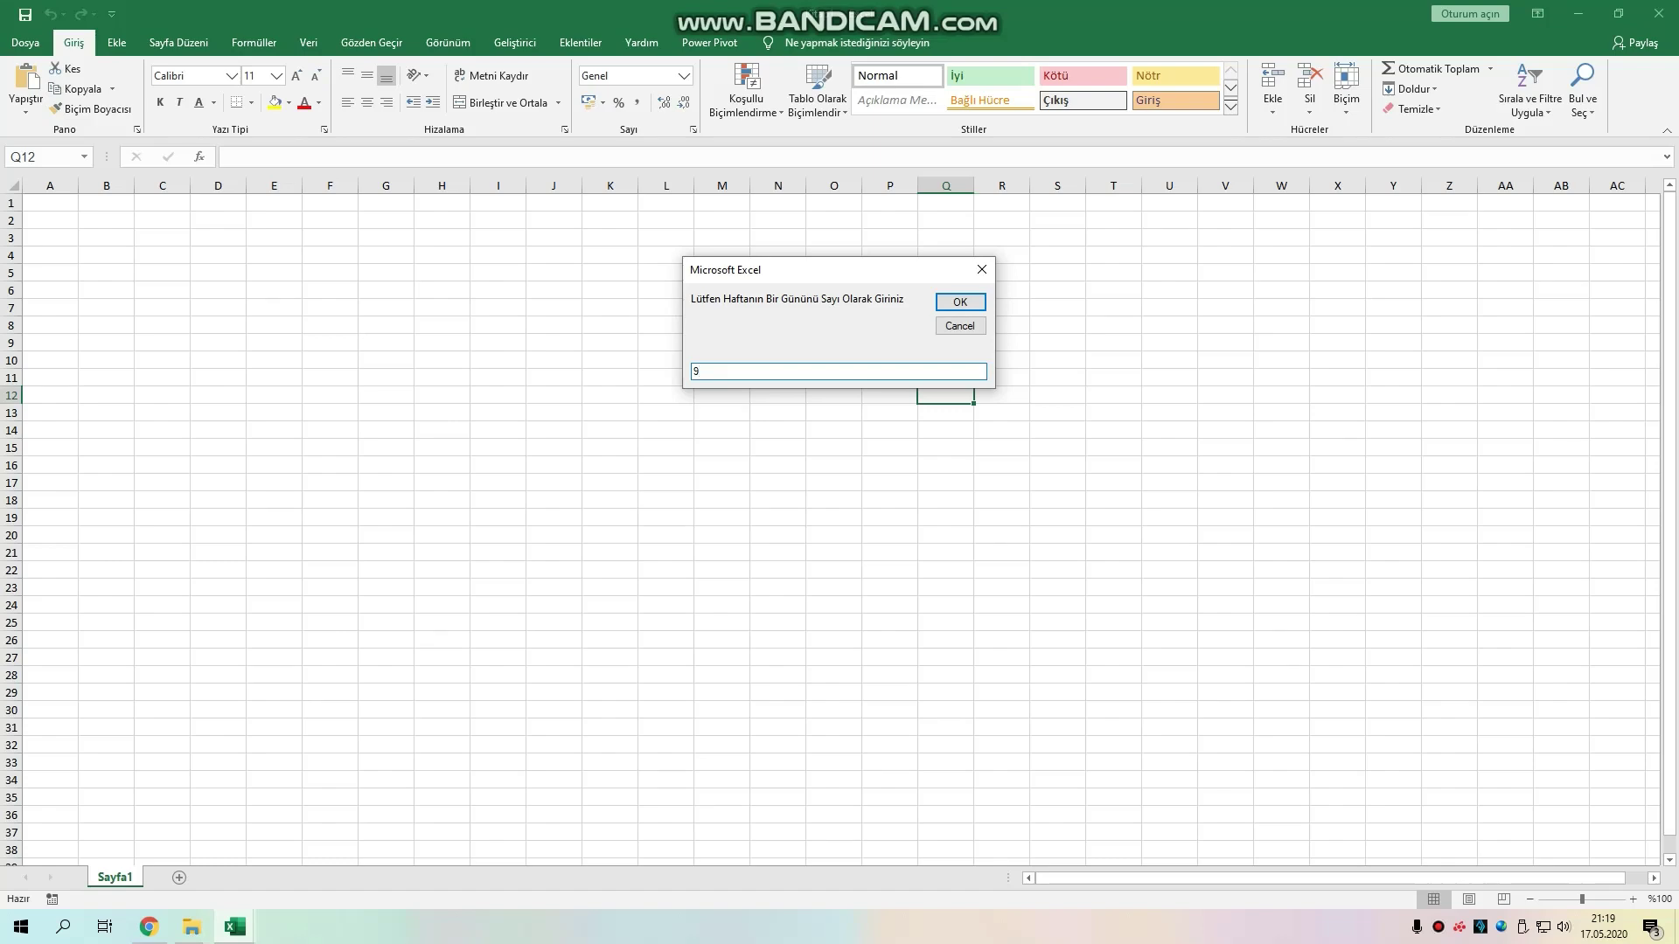
pyautogui.press('Return')
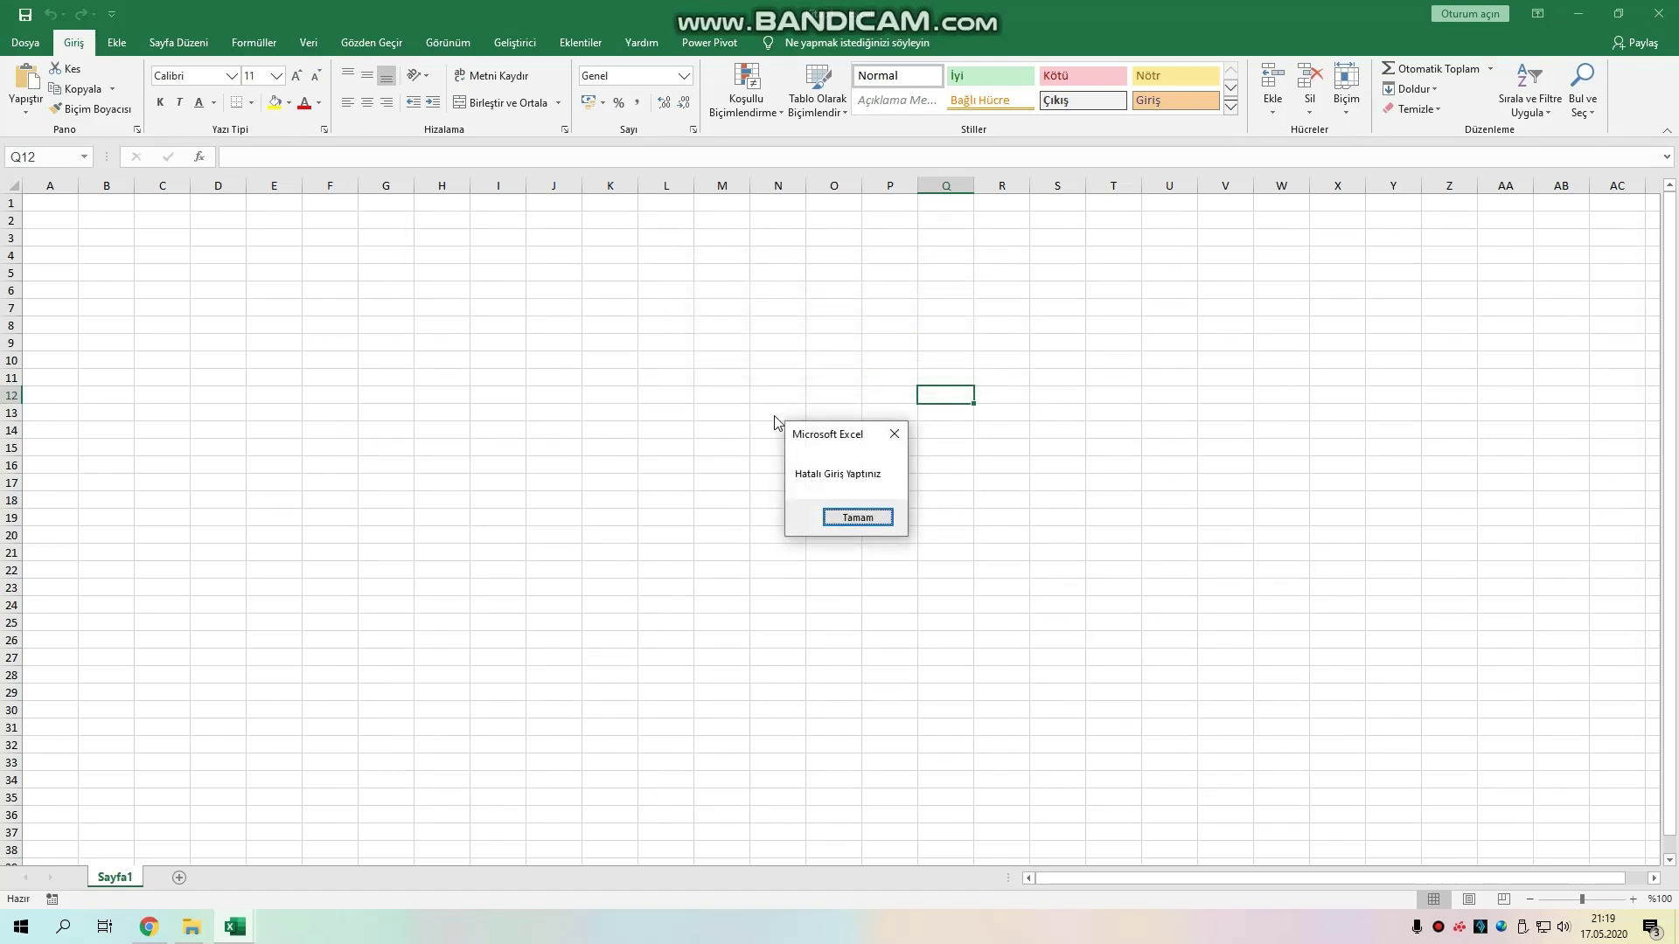
pyautogui.press('Return')
pyautogui.scroll(-2, 774, 417)
pyautogui.click(771, 505)
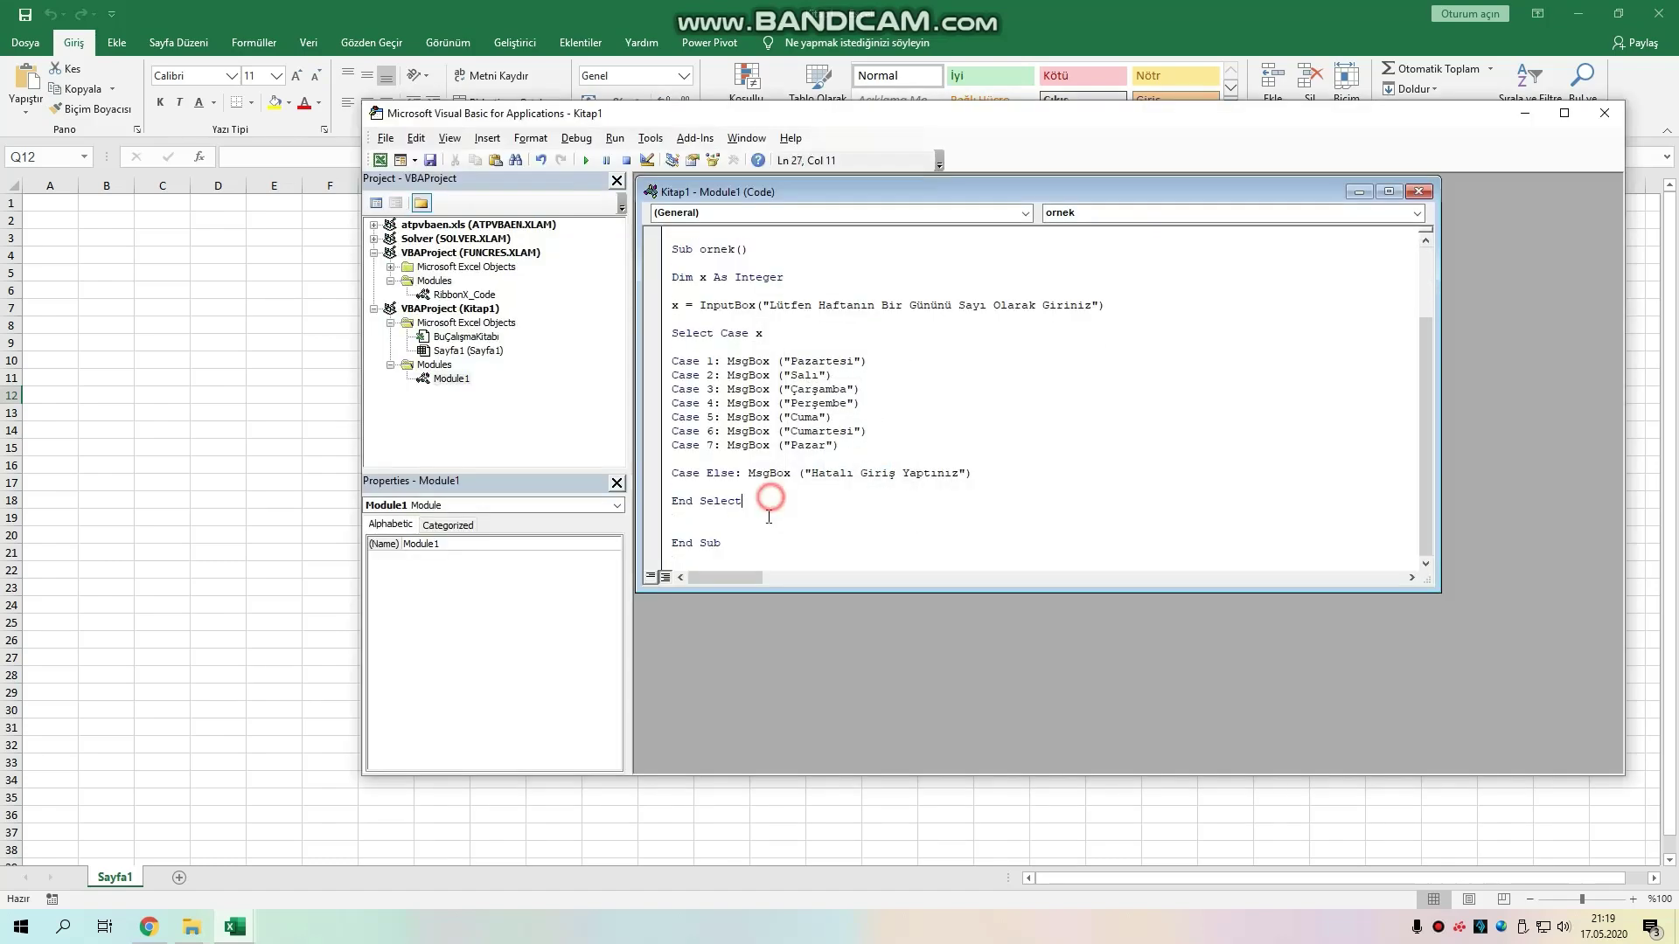
pyautogui.scroll(4, 760, 499)
pyautogui.scroll(-1, 691, 340)
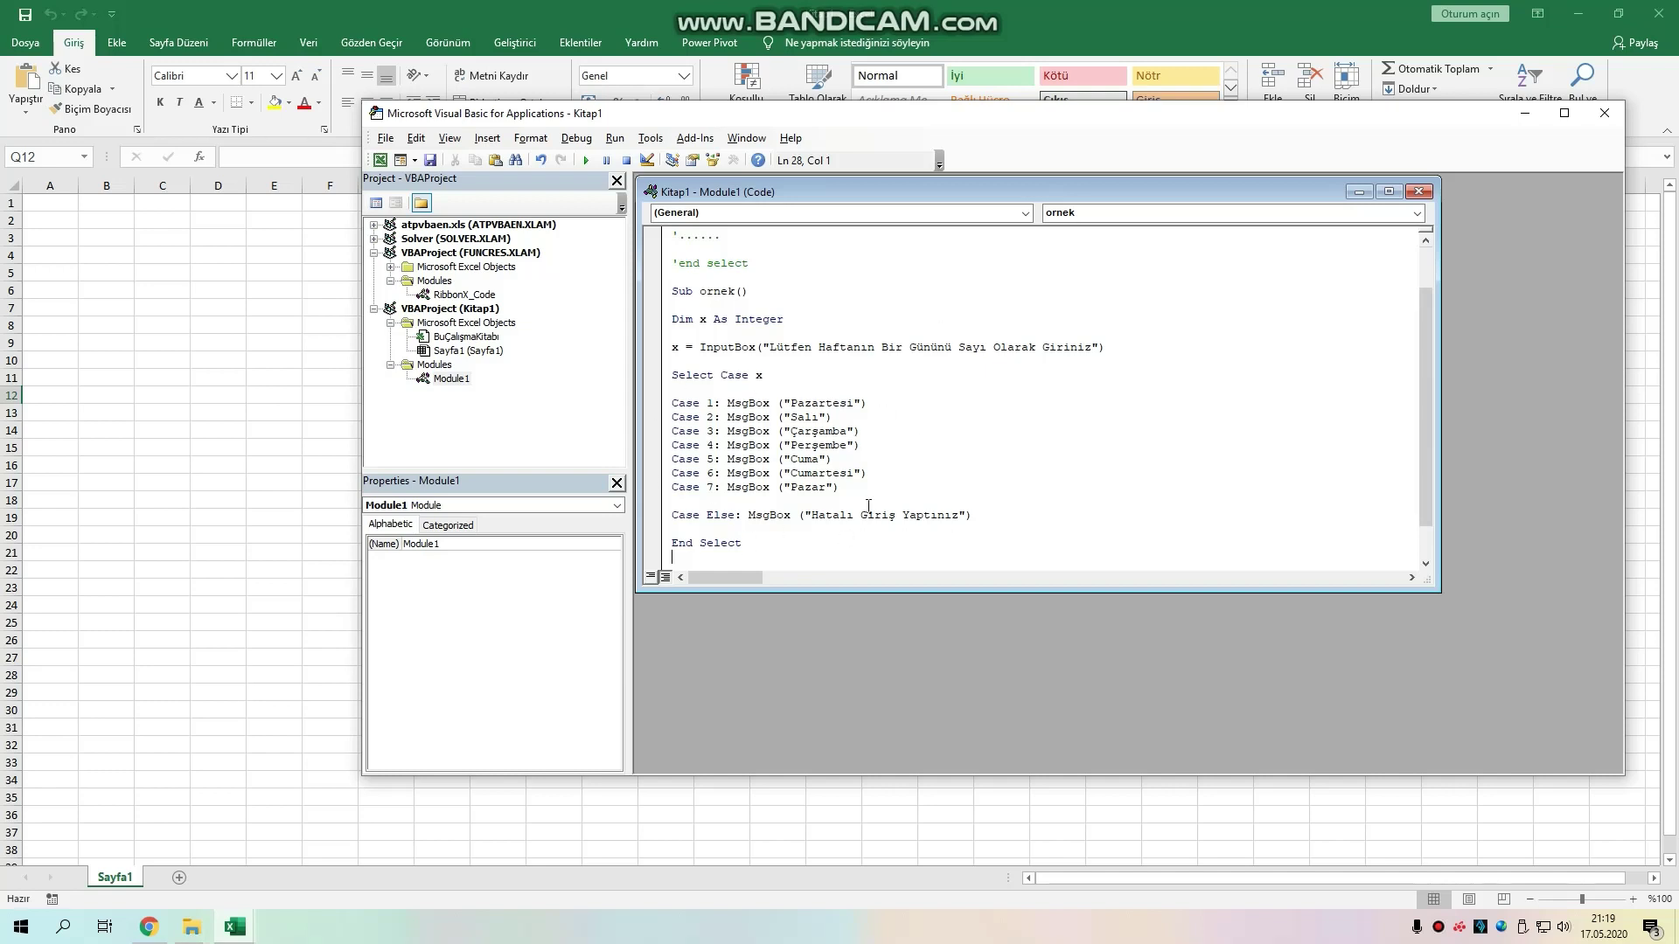
pyautogui.scroll(-1, 760, 516)
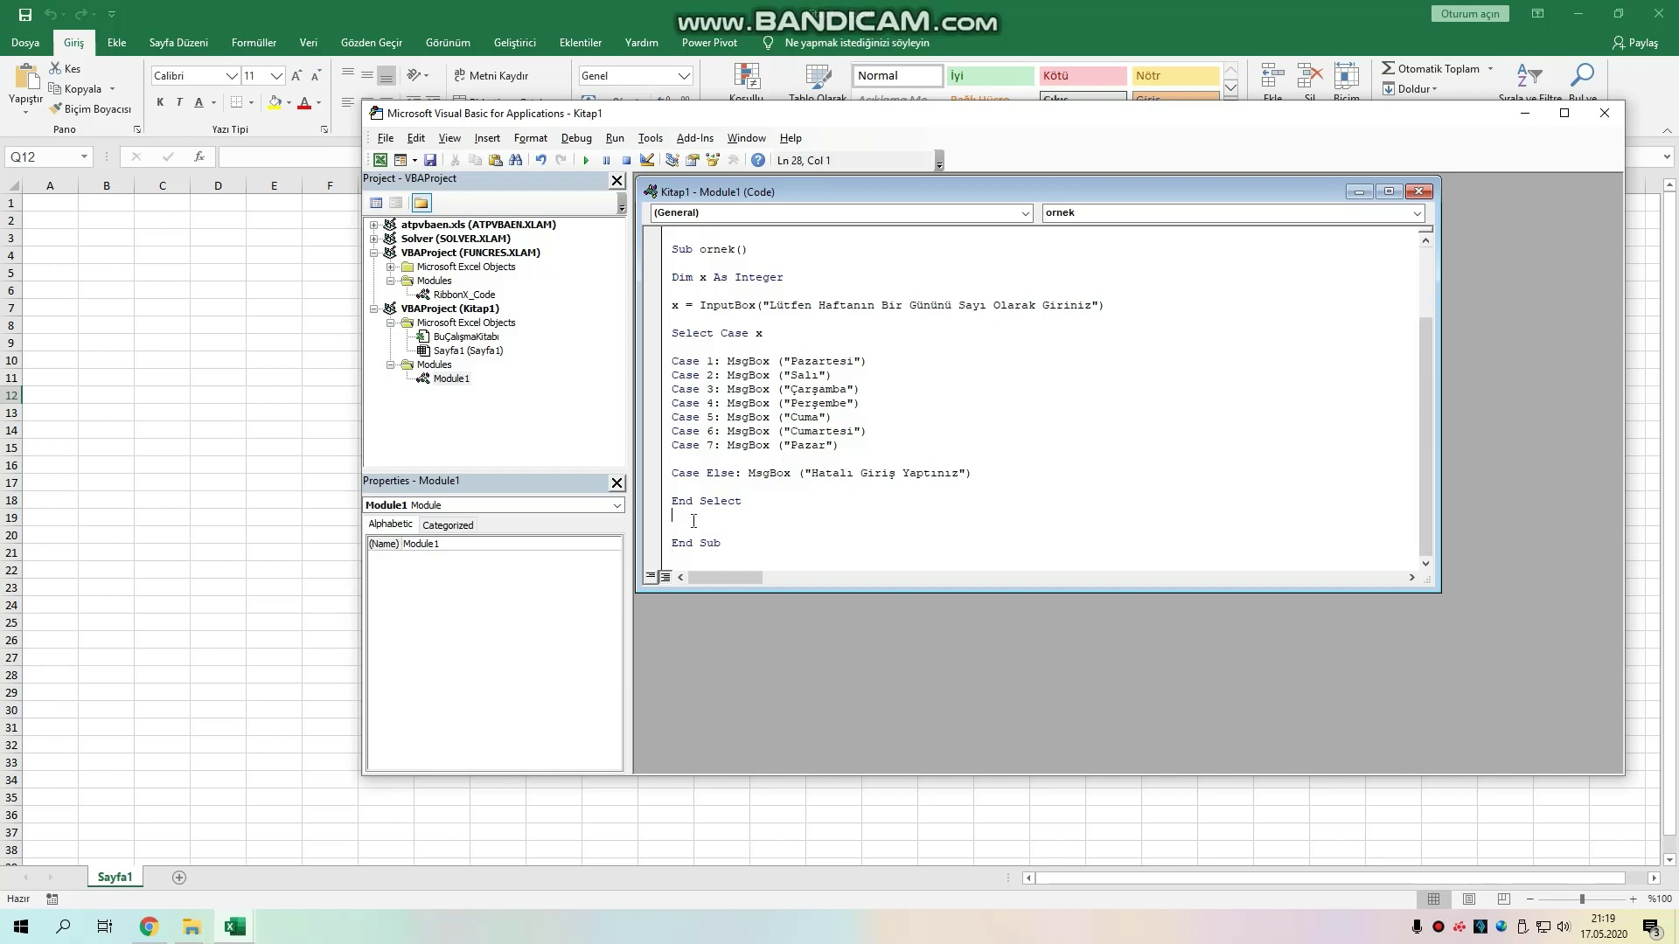